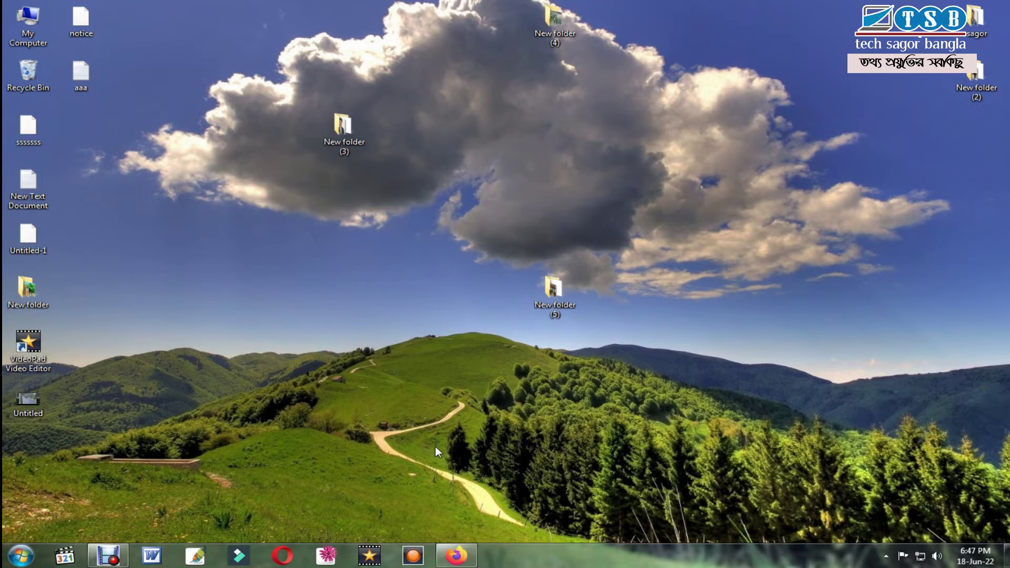
Refresh the desktop and launch VideoPad Video Editor
right_click(249, 249)
left_click(313, 285)
double_click(17, 359)
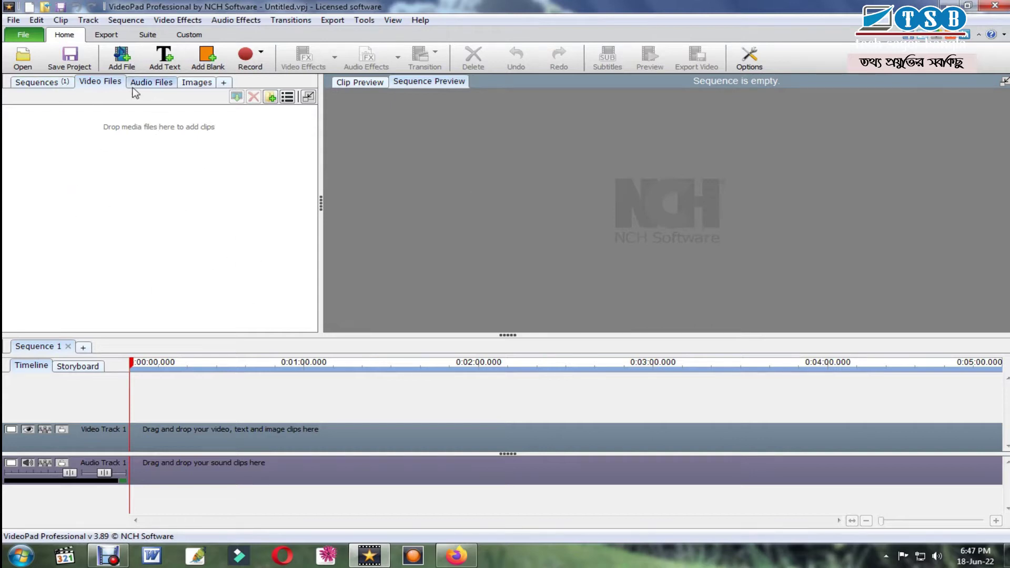
Import all media files from the desktop's New folder (4) into the project
left_click(13, 20)
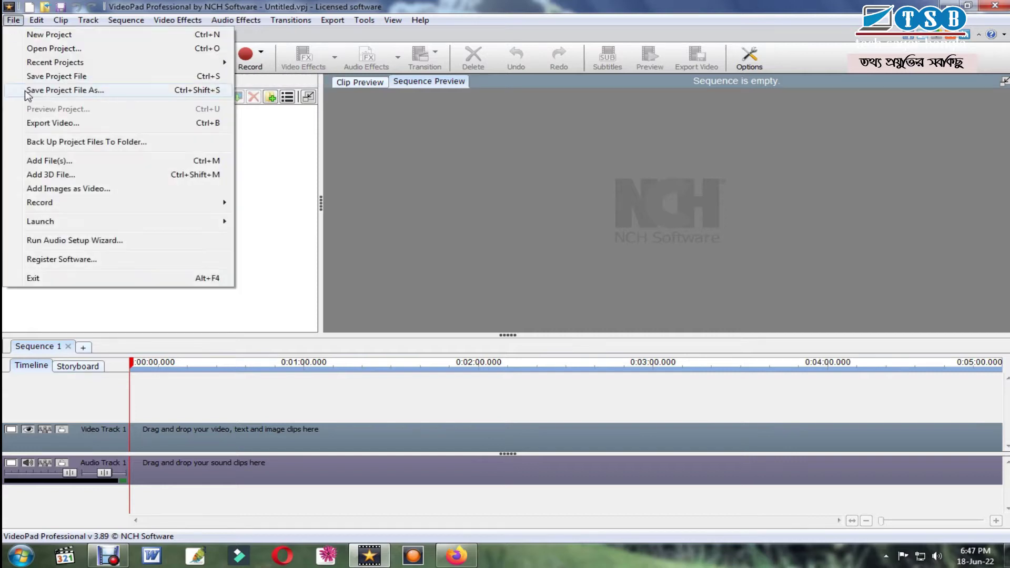
left_click(75, 49)
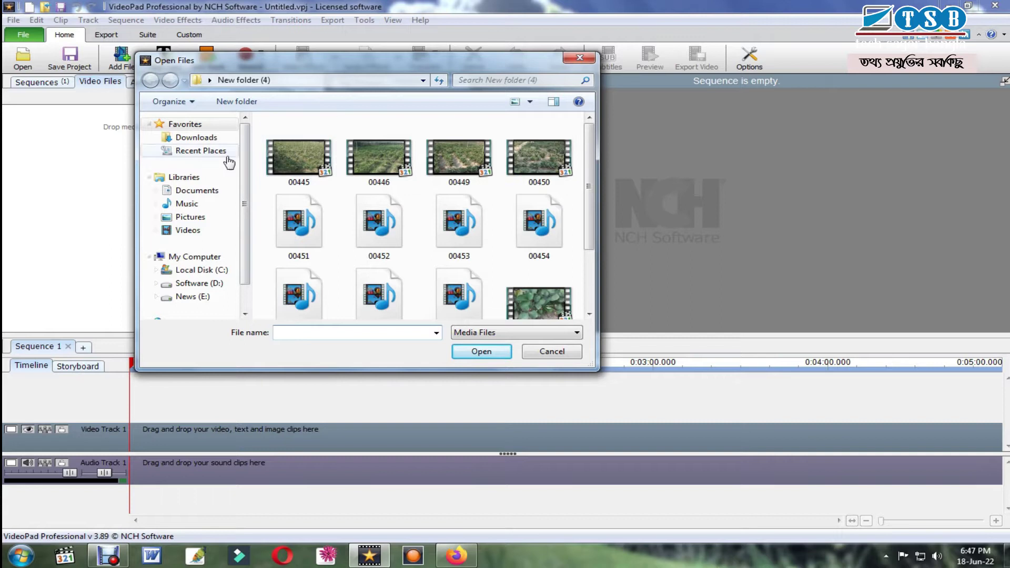
left_click(200, 125)
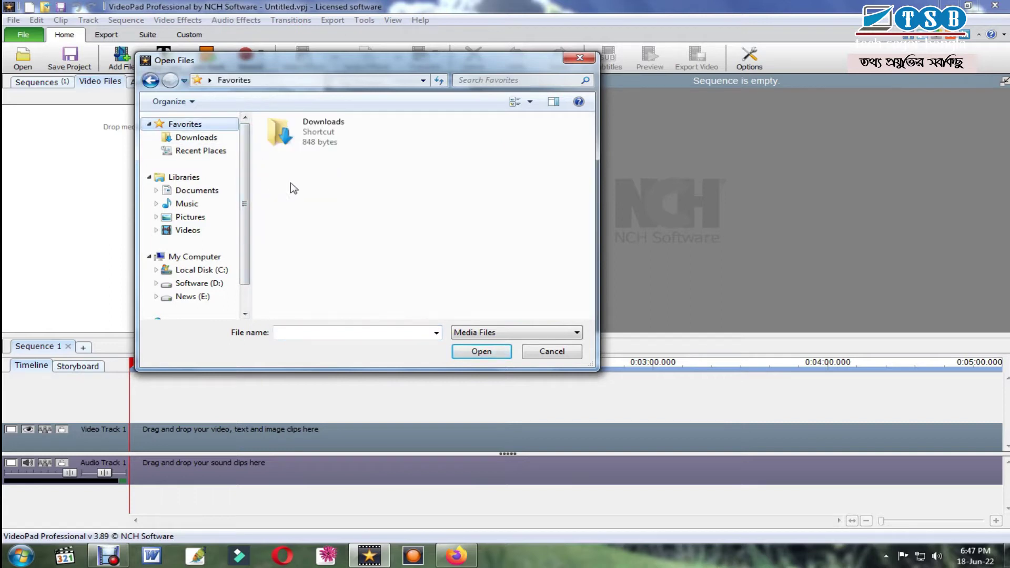
key("alt+Up")
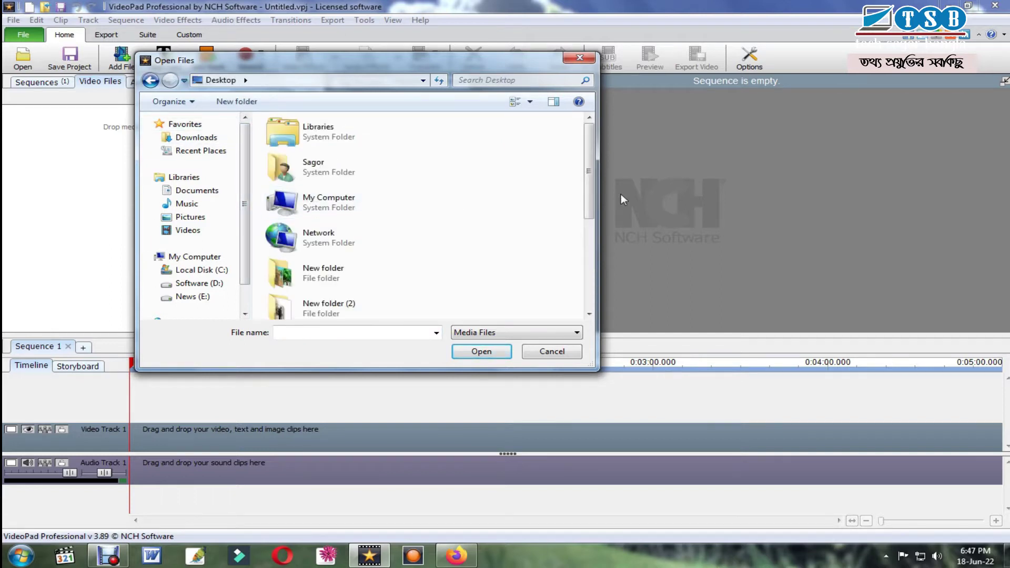
left_click_drag(590, 185, 591, 236)
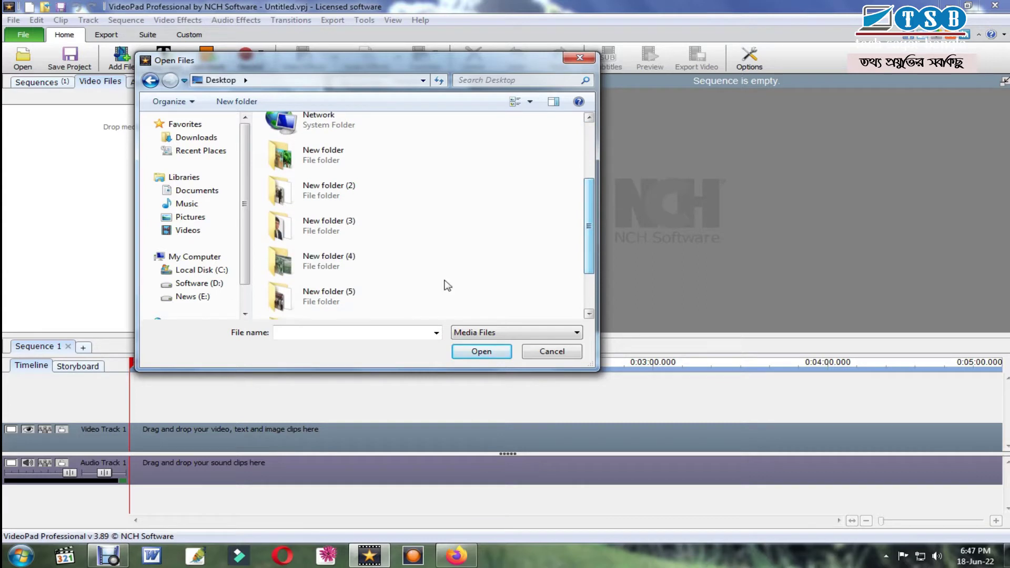
double_click(355, 260)
left_click_drag(582, 116, 432, 356)
left_click(481, 352)
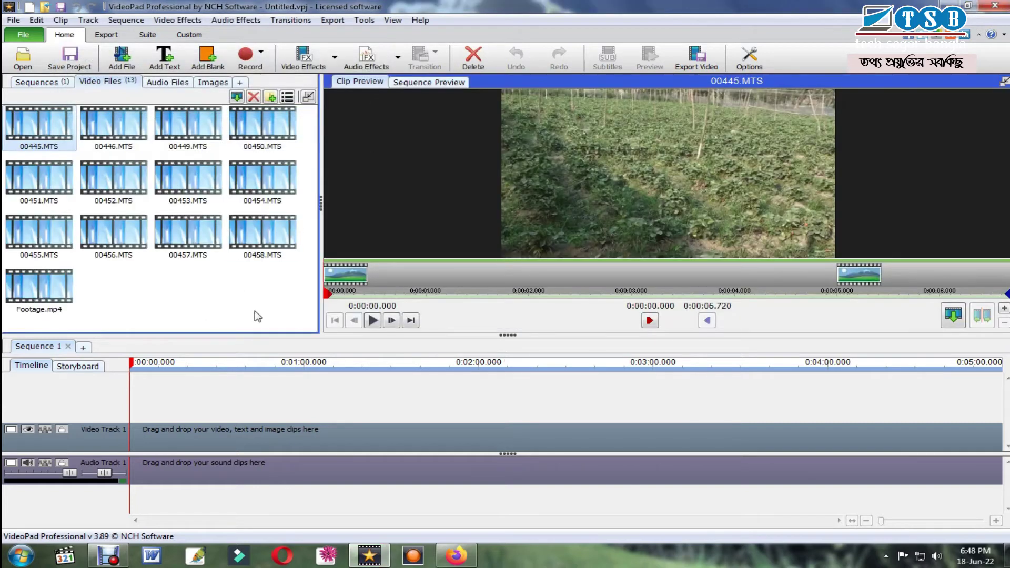
Place all imported video clips on the timeline of Sequence 1, then clear the selection
left_click(258, 317)
left_click_drag(284, 303, 194, 390)
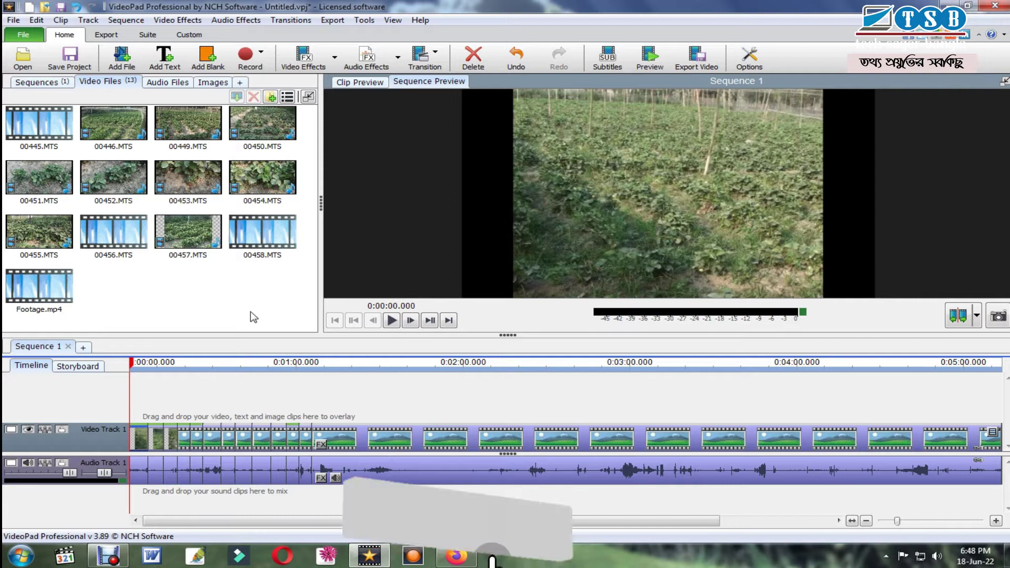
left_click(228, 298)
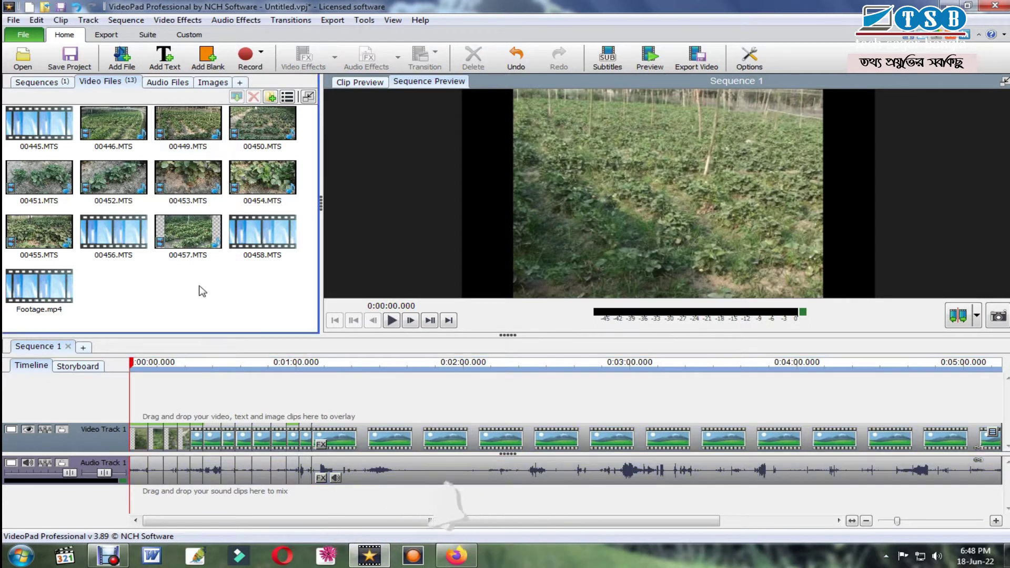
Try to add all files from the desktop's New folder (4) to the project directly from the file explorer window
double_click(471, 7)
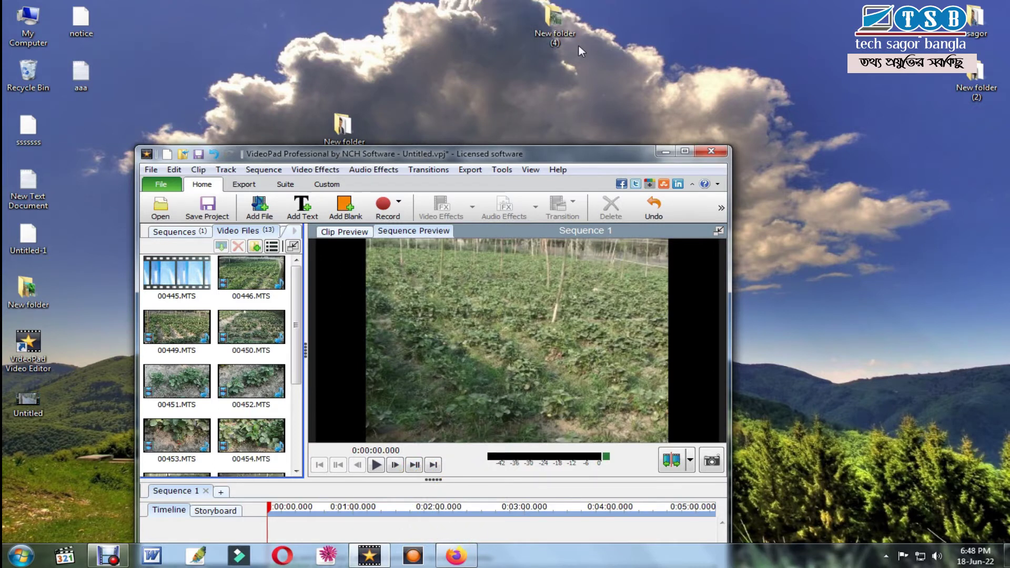
double_click(553, 23)
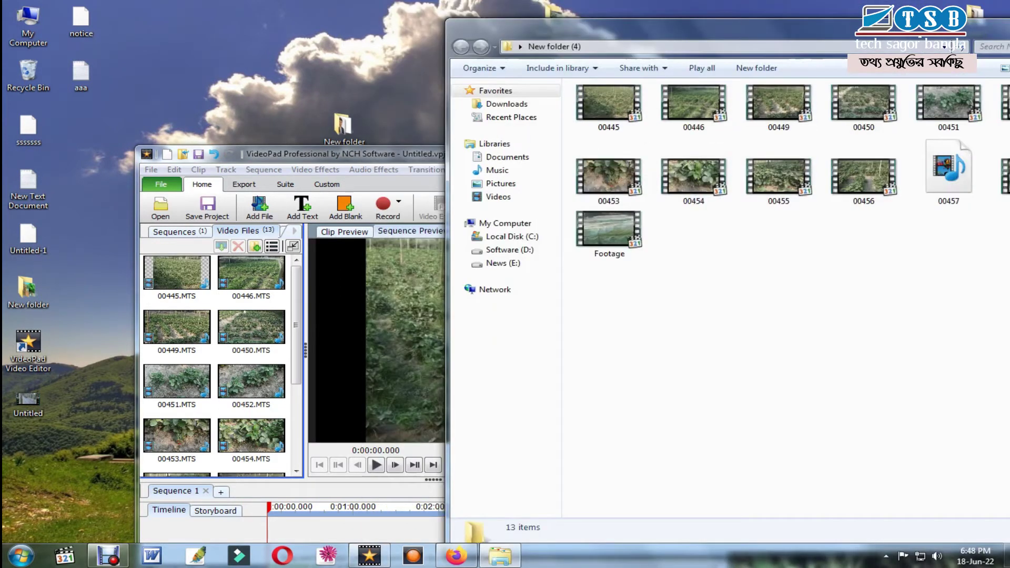
key("ctrl+a")
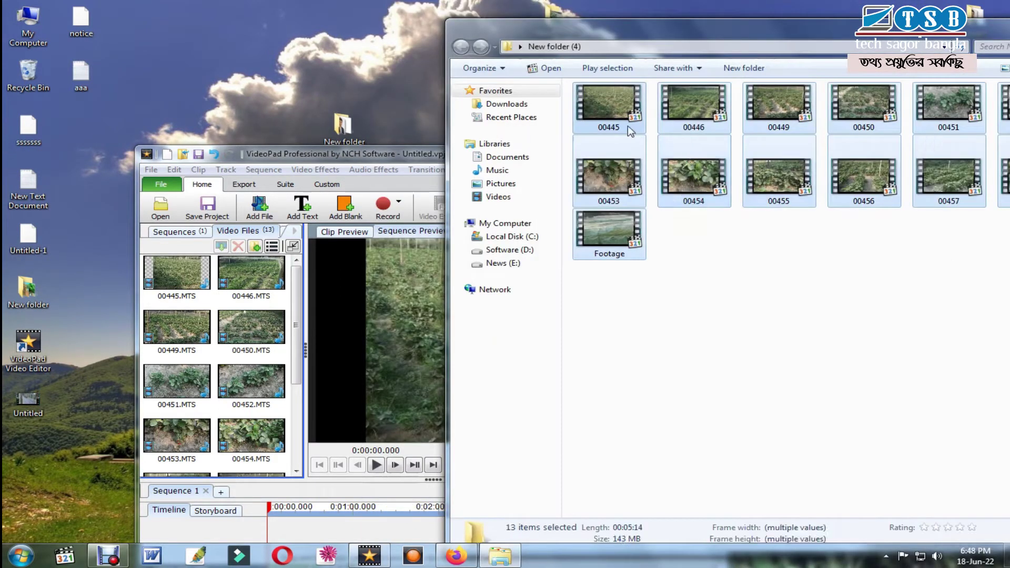
left_click_drag(616, 112, 369, 521)
mouse_move(391, 154)
left_mouse_down()
mouse_move(241, 67)
mouse_move(359, 504)
mouse_move(847, 349)
mouse_move(862, 313)
left_mouse_up()
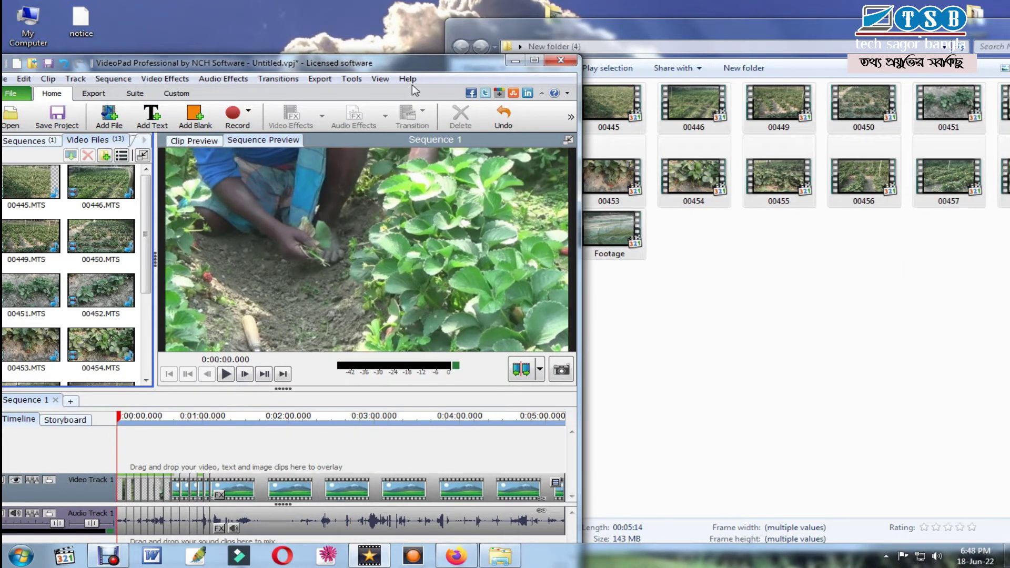
double_click(362, 65)
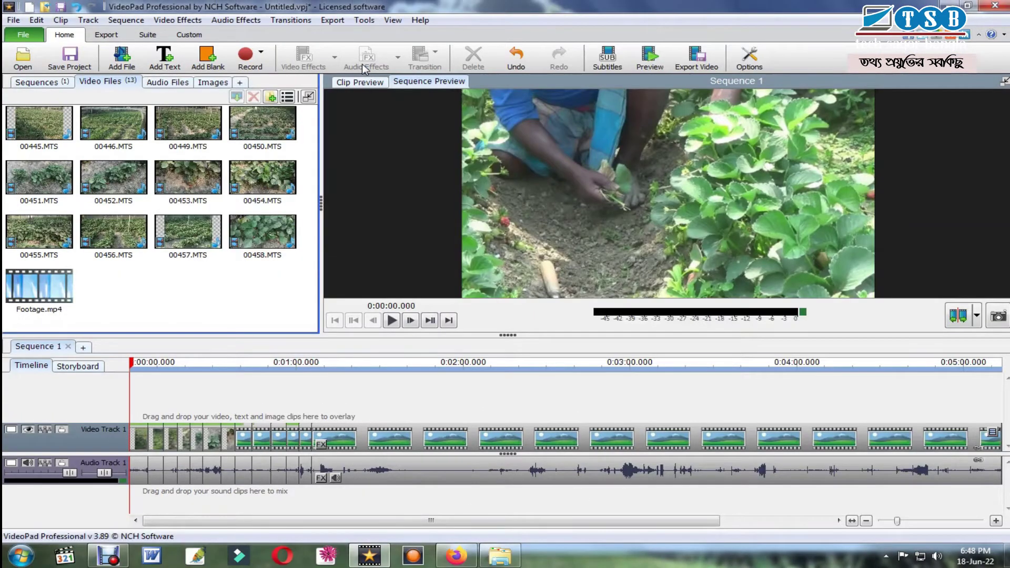
Delete the Footage.mp4 clip from the end of the timeline
left_click(996, 521)
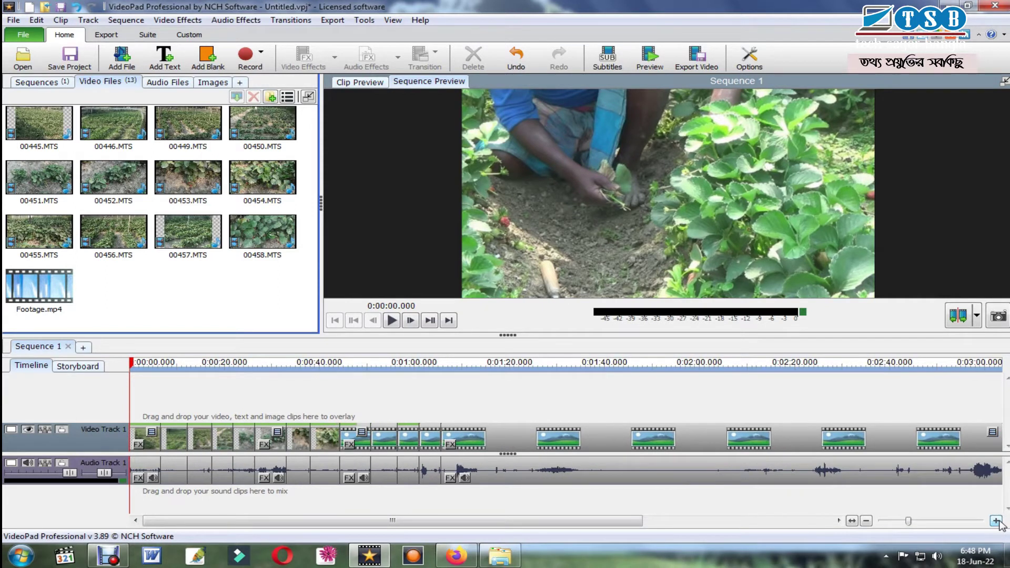
left_click(620, 448)
key("Delete")
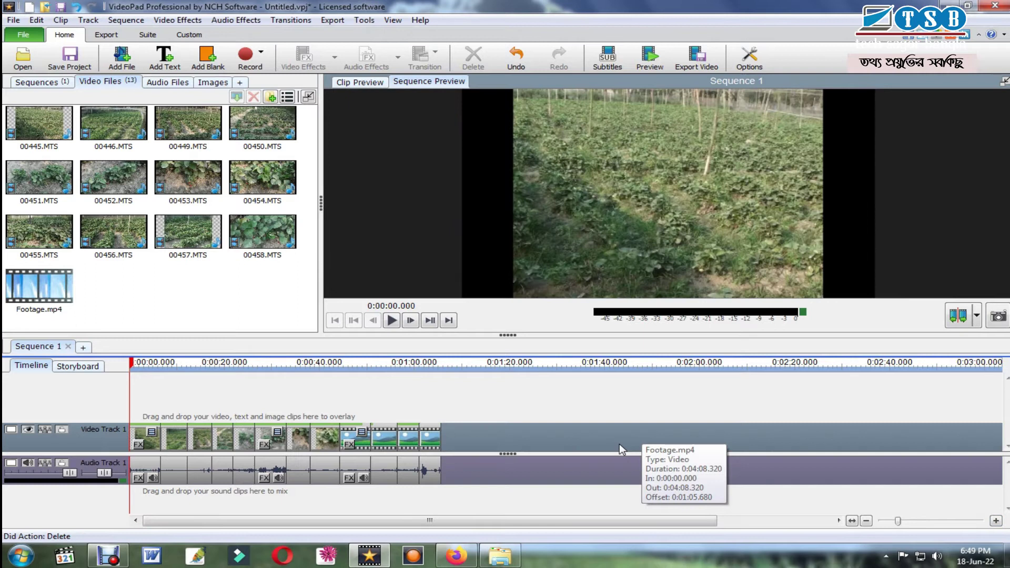
Split all tracks in the first clip, 00445.MTS, at about 0:00:04.952
left_click(995, 522)
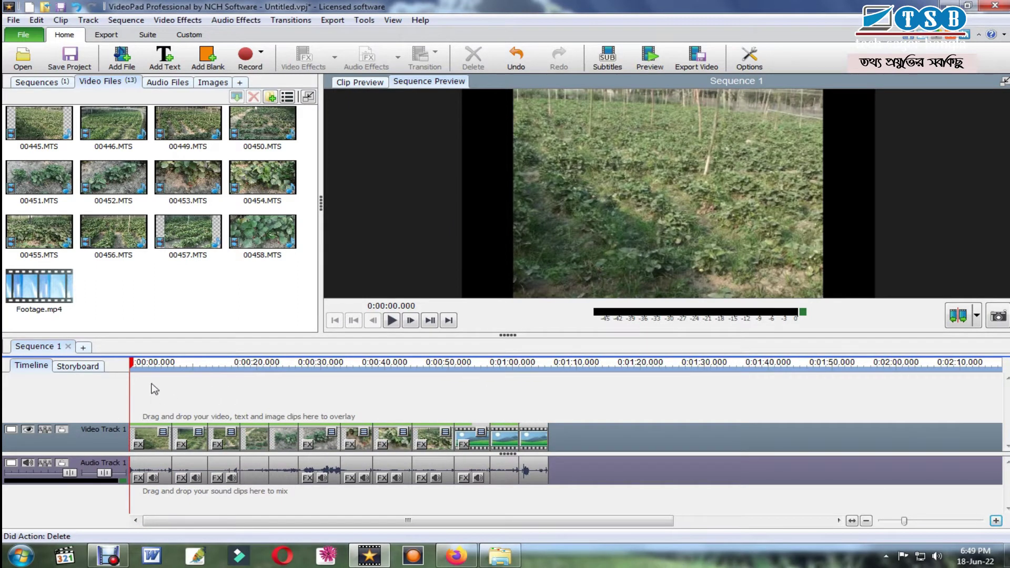
left_click_drag(133, 375, 162, 383)
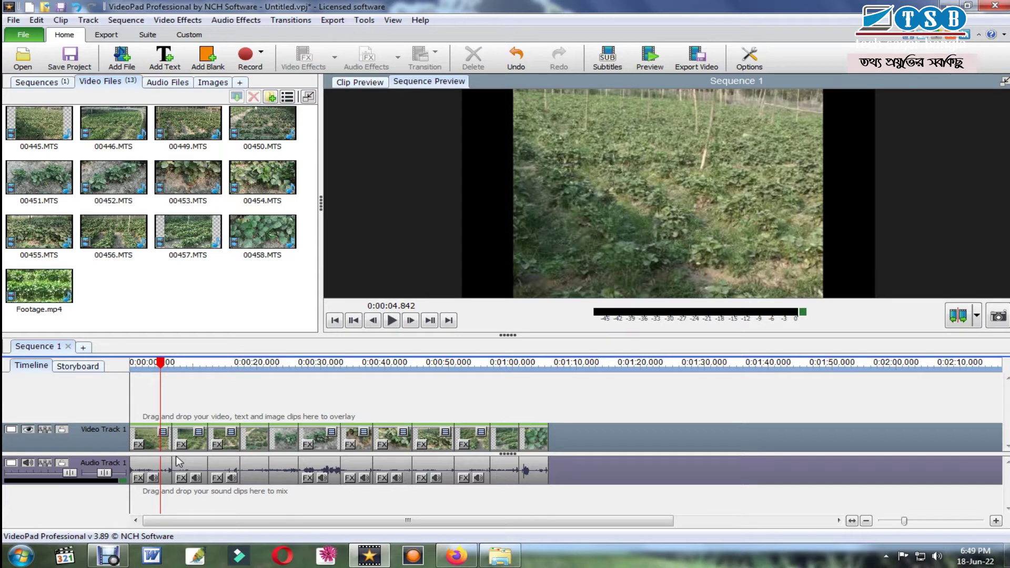
left_click_drag(160, 366, 138, 374)
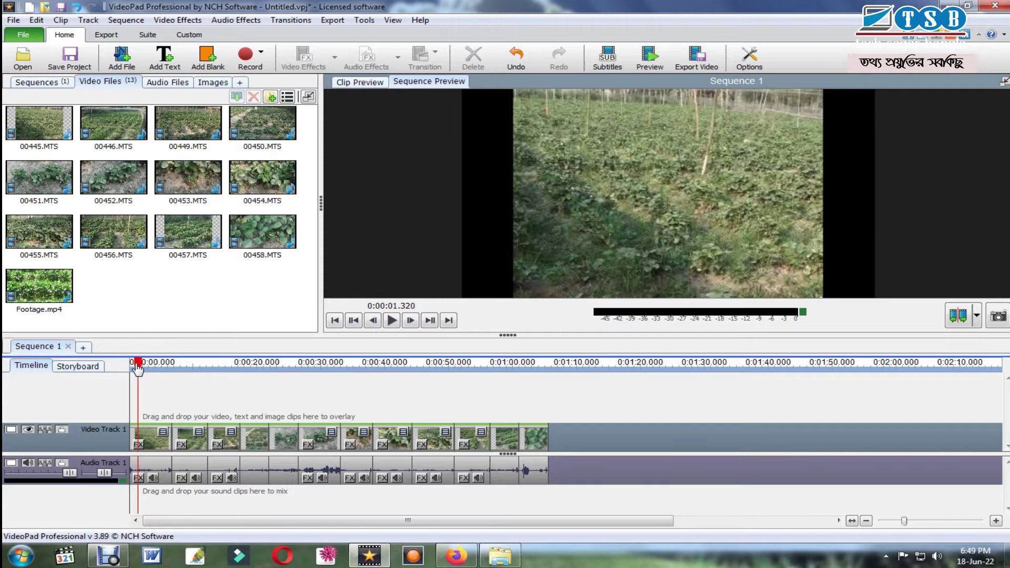
left_click(136, 366)
left_click_drag(138, 368, 164, 368)
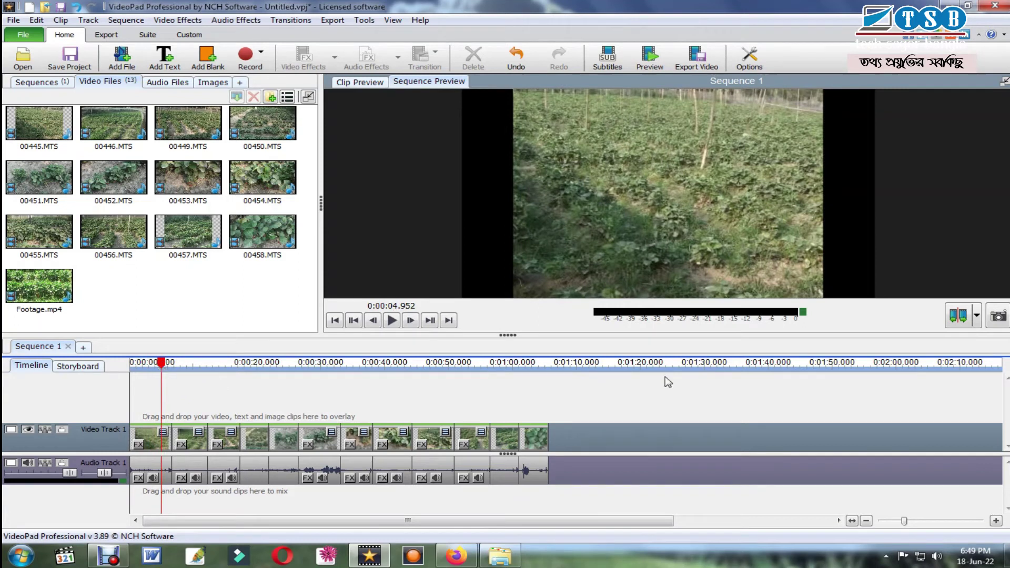
left_click(956, 328)
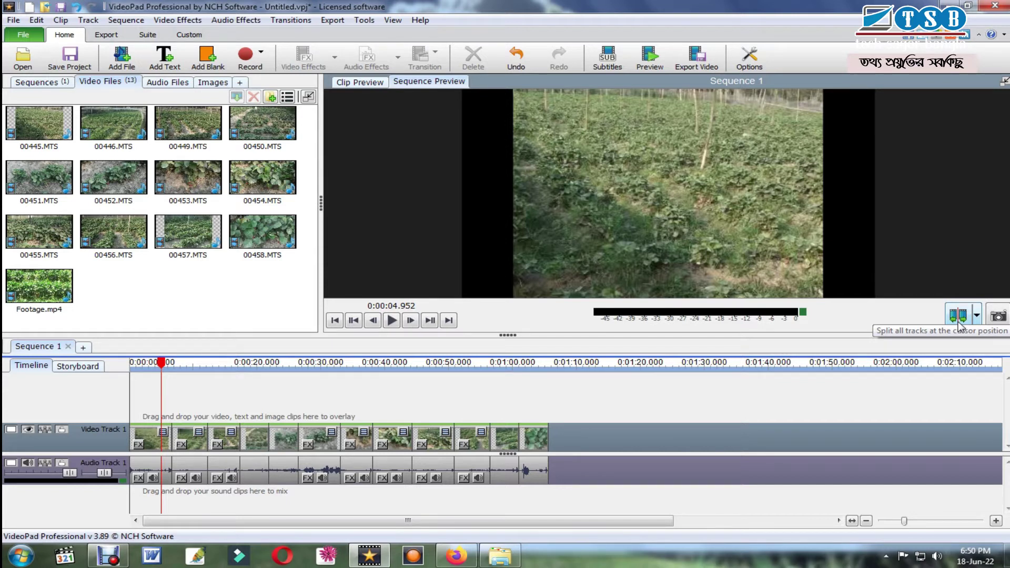
left_click(958, 327)
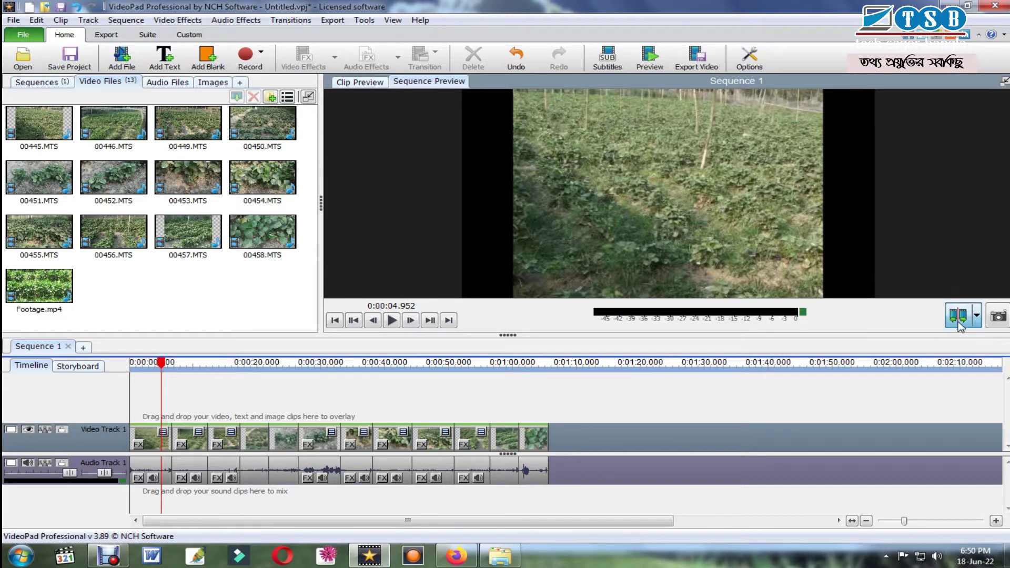
Delete the short leftover piece of 00445.MTS after the split from the timeline
left_click(996, 521)
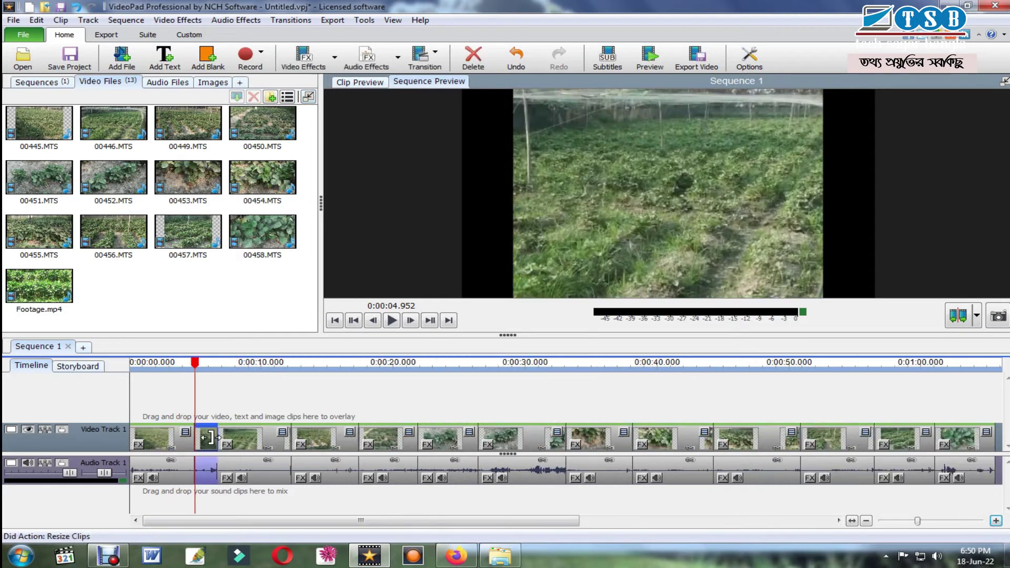
left_click_drag(209, 436, 192, 439)
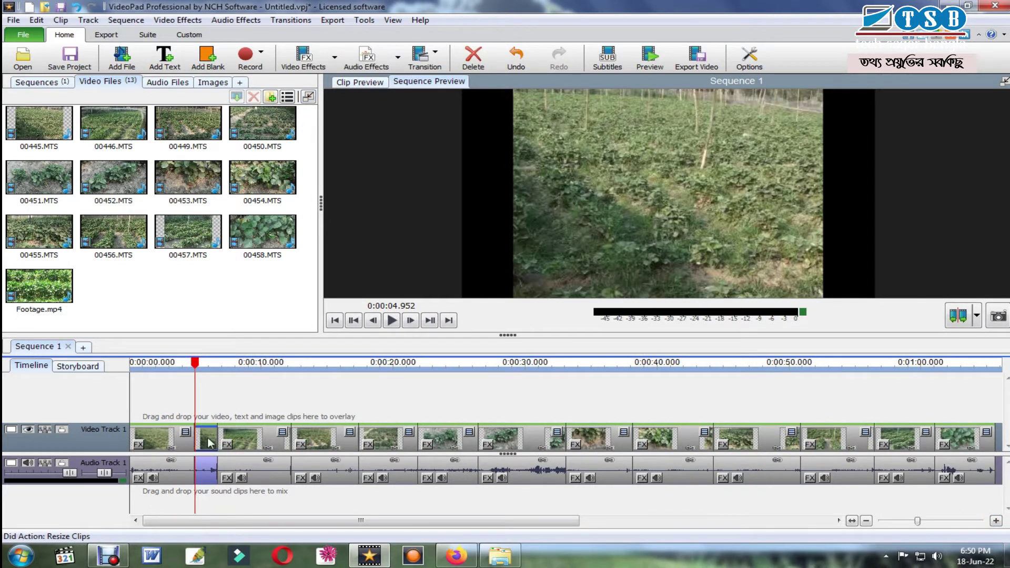
mouse_move(201, 371)
left_mouse_down()
mouse_move(154, 373)
mouse_move(201, 376)
left_mouse_up()
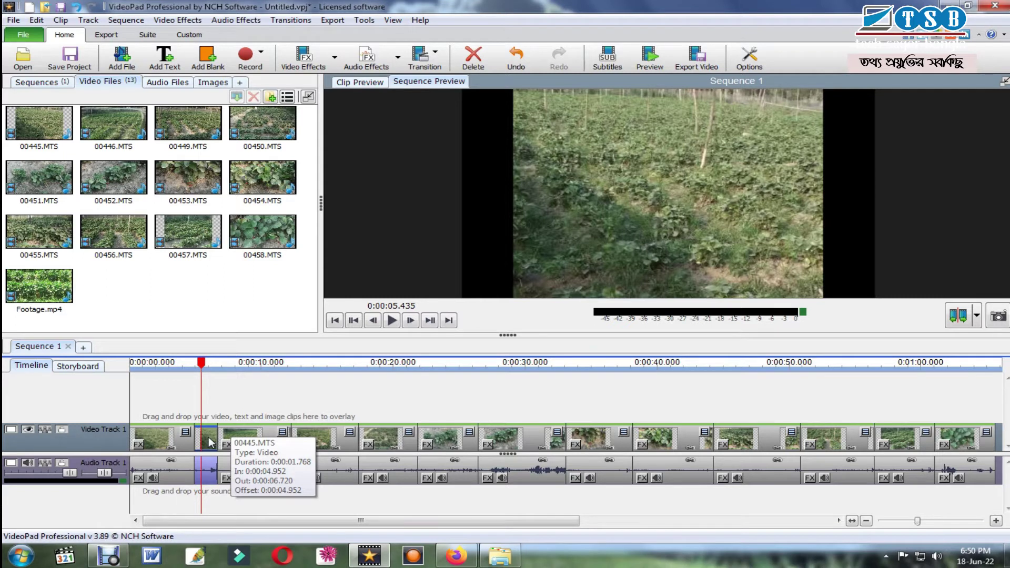
key("Delete")
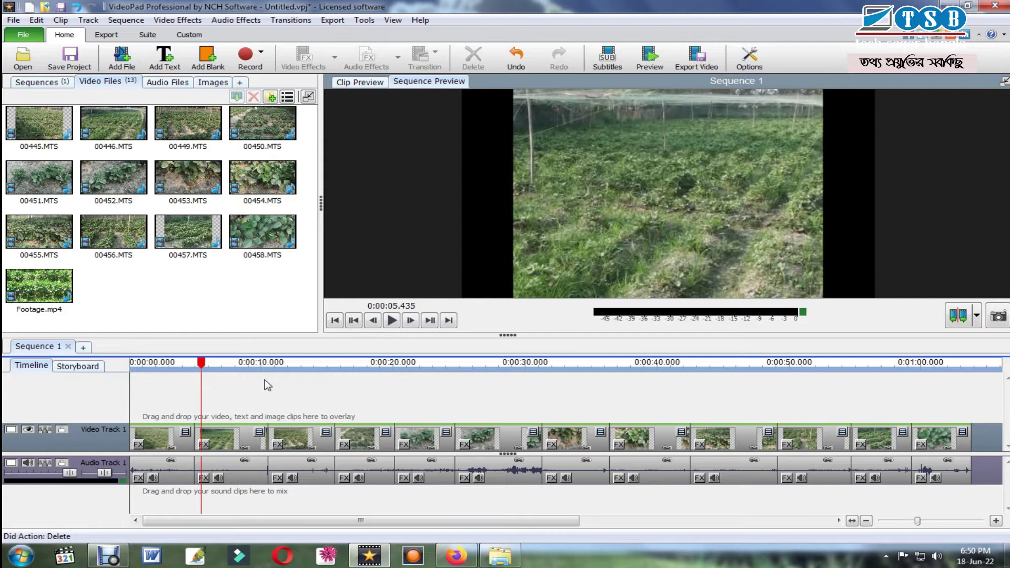
Split the second clip near its start at about 0:00:05.861 and delete the short piece before the cut
mouse_move(204, 368)
left_mouse_down()
mouse_move(252, 380)
mouse_move(209, 379)
left_mouse_up()
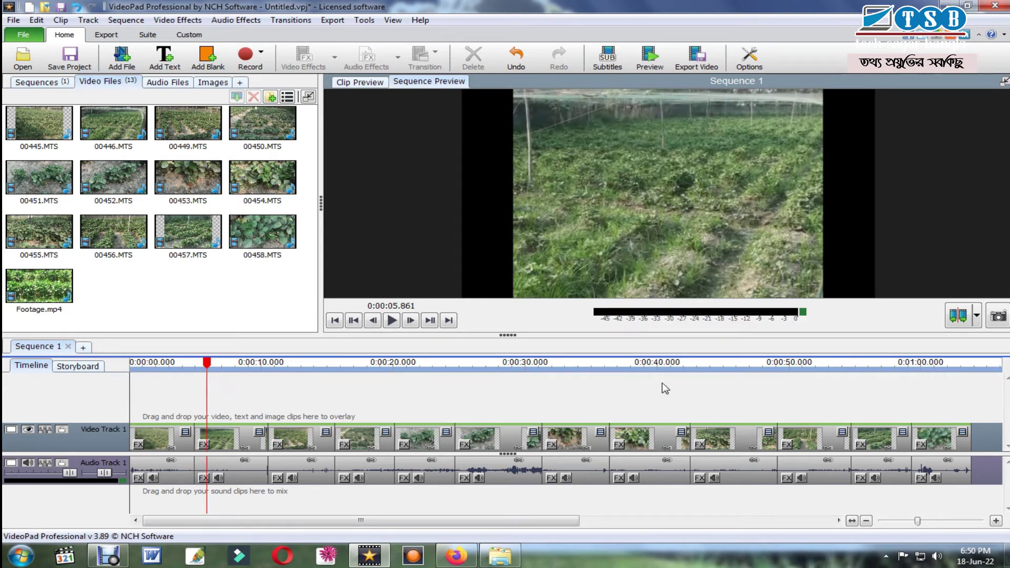
left_click(958, 315)
left_click_drag(196, 442, 199, 442)
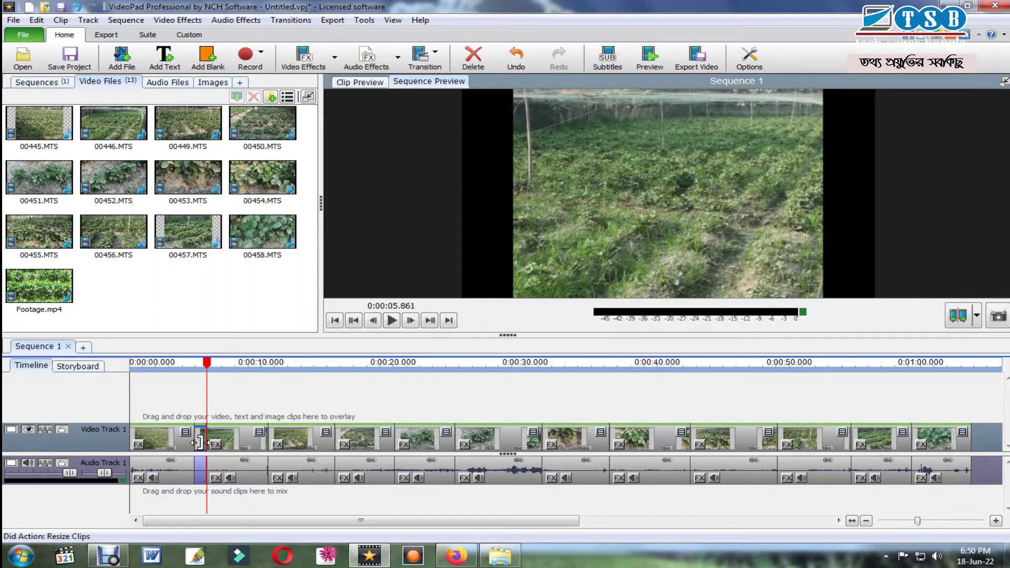
key("Delete")
Split the third clip shortly before its end and delete the leftover tail
left_click_drag(210, 374, 314, 394)
left_click(309, 369)
left_click(957, 316)
left_click(315, 437)
key("Delete")
Split the fourth clip at about 0:00:16.998 and delete the piece after the cut
left_click_drag(316, 411, 354, 378)
left_click(957, 316)
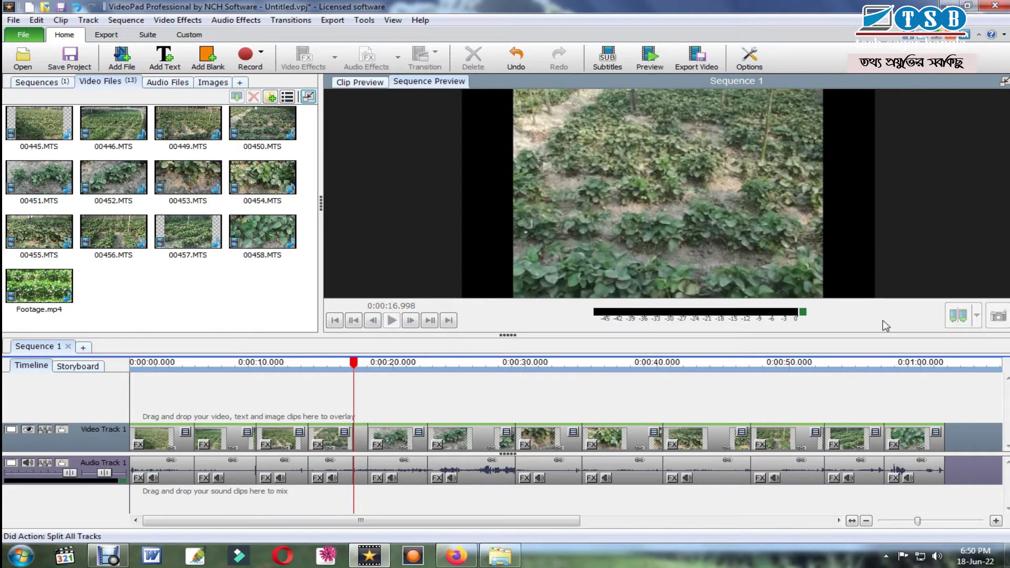
left_click(362, 439)
key("Delete")
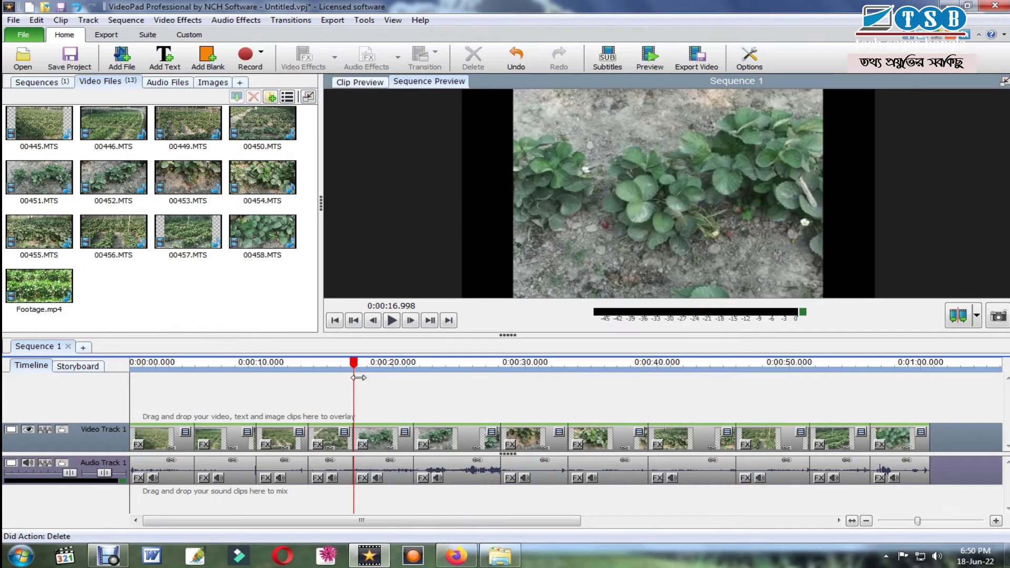
Split the fifth clip, 00451.MTS, at about 0:00:20.195 and delete the piece after the cut
left_click_drag(353, 378, 396, 379)
left_click(957, 315)
left_click(405, 439)
key("Delete")
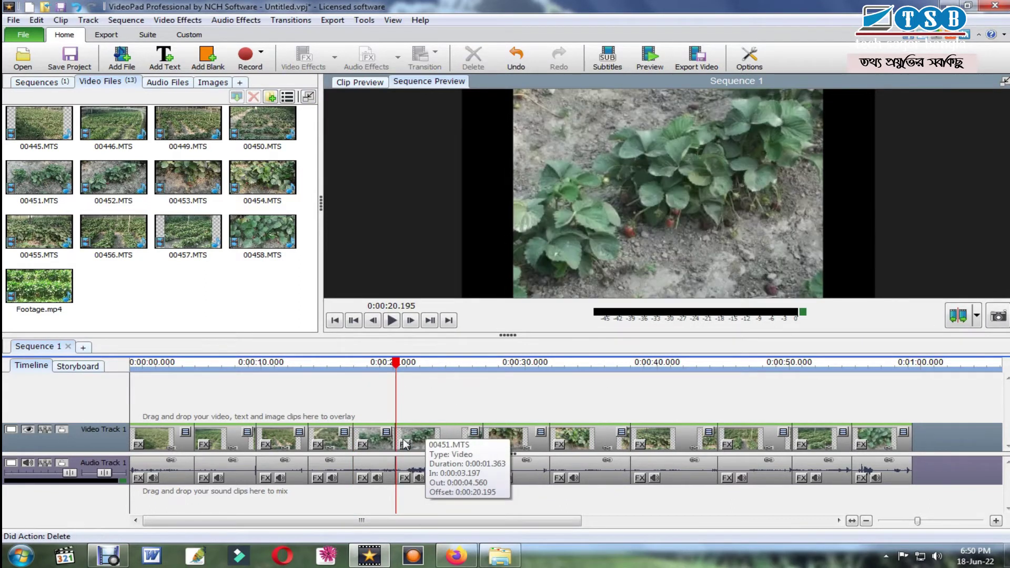
Scrub back and forth through the trimmed sequence to review the cuts
left_click_drag(400, 369, 533, 371)
left_click_drag(449, 383, 321, 382)
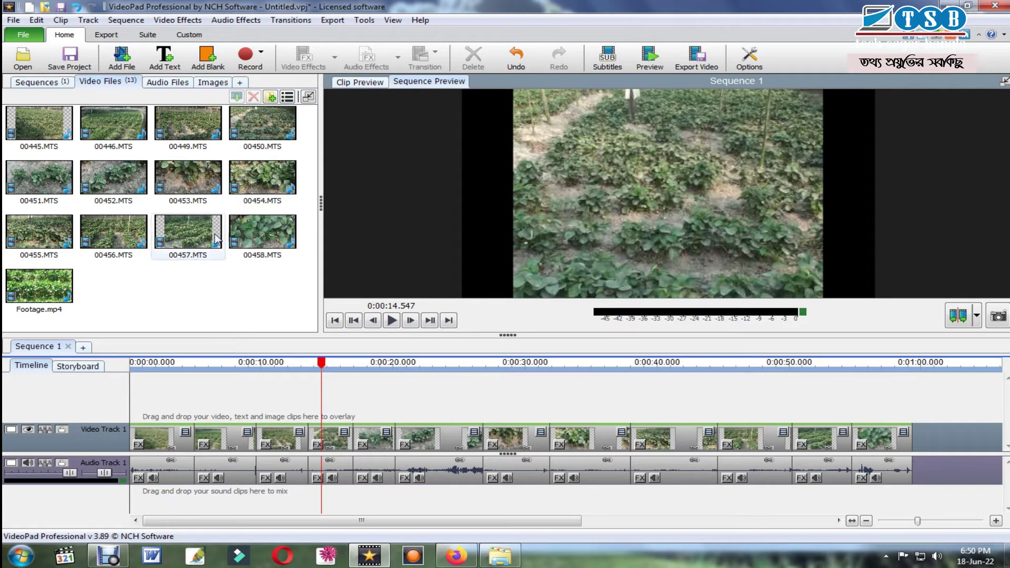
Open the video export setup for a computer data file and choose .mp4 as the file format
left_click(694, 69)
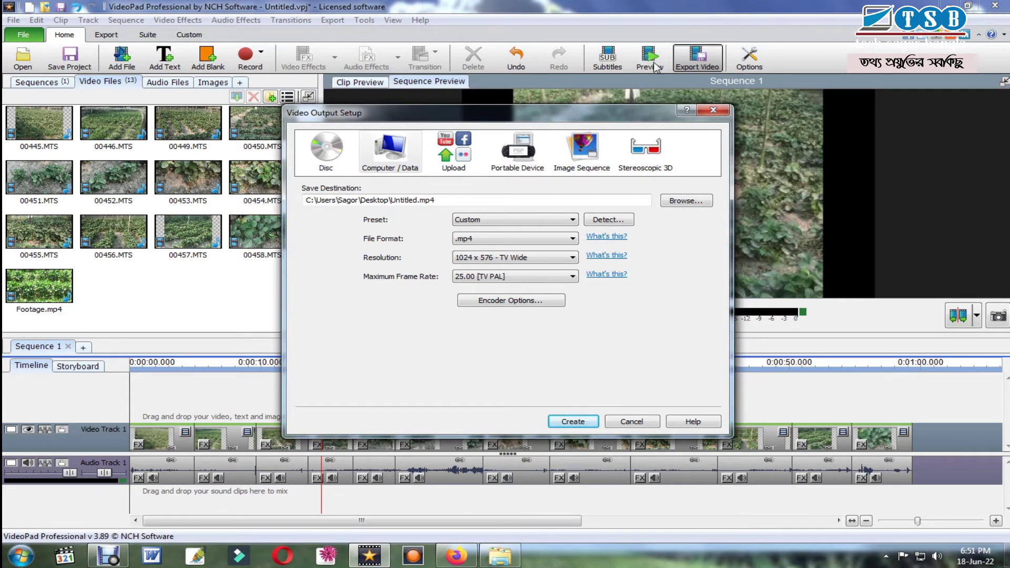
left_click(720, 112)
left_click(14, 20)
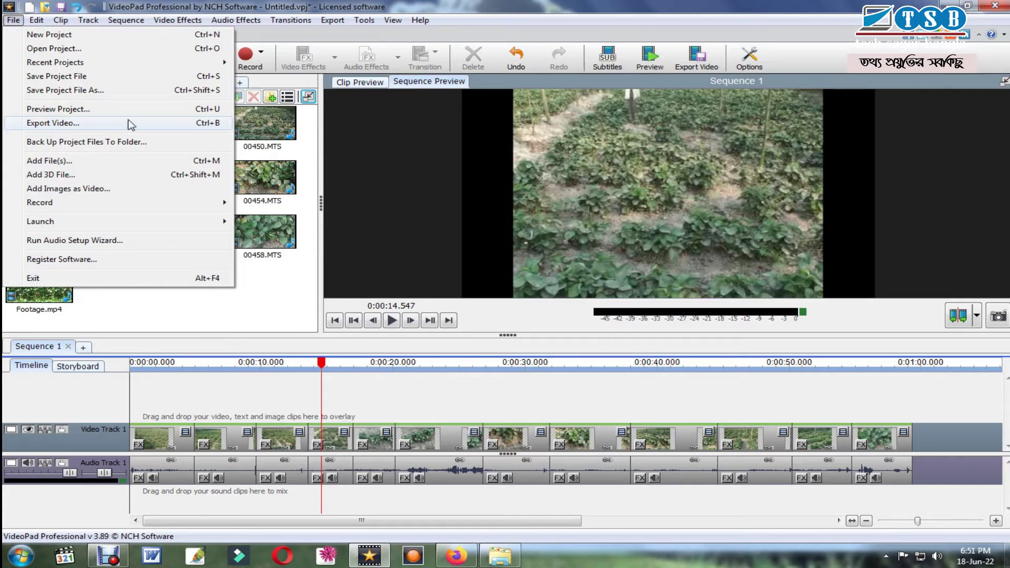
left_click(110, 122)
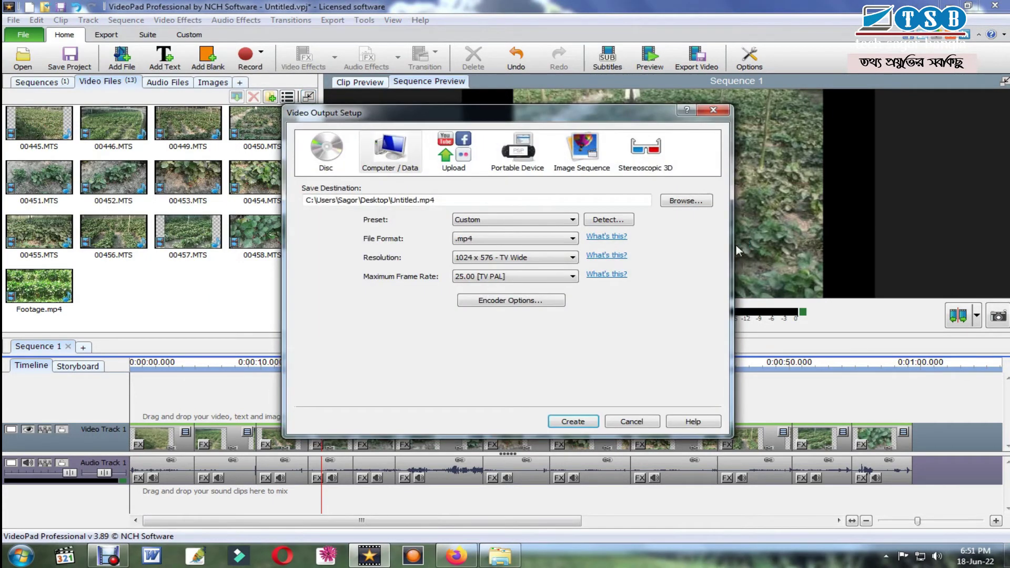
left_click_drag(411, 118, 441, 113)
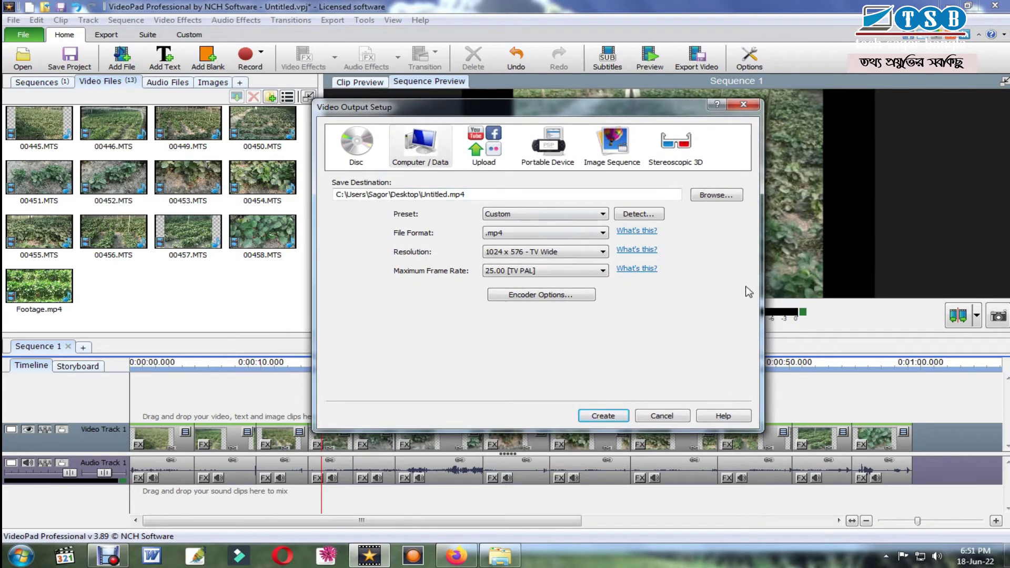
left_click(546, 234)
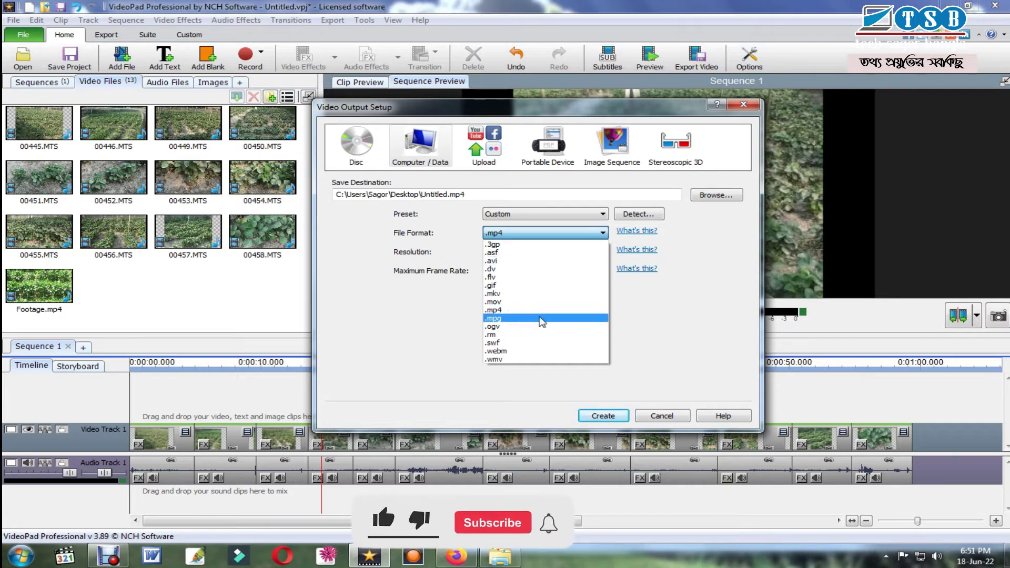
left_click(504, 311)
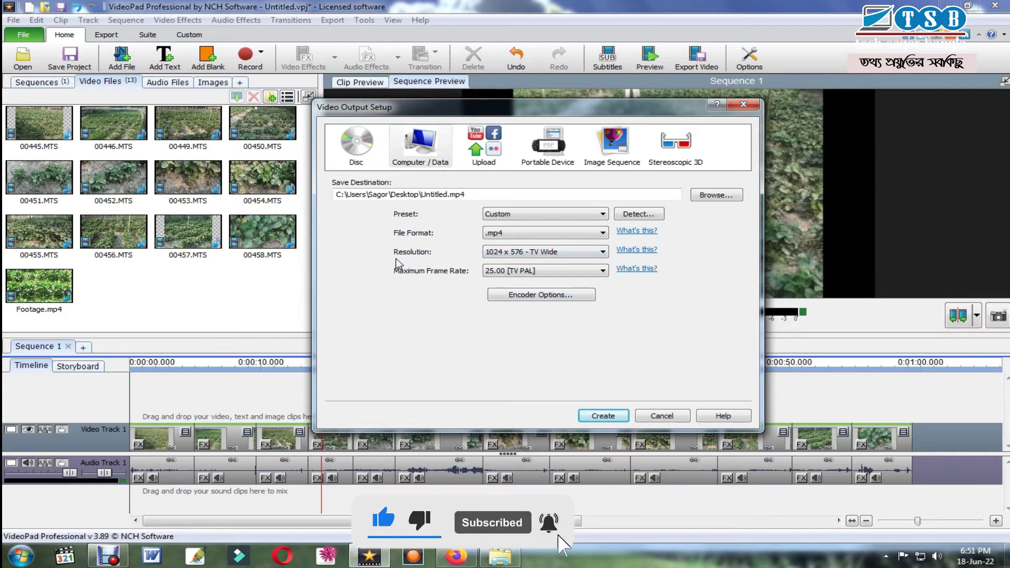
Set the export resolution to 1920 x 1080 - YouTube 1080p
left_click(529, 252)
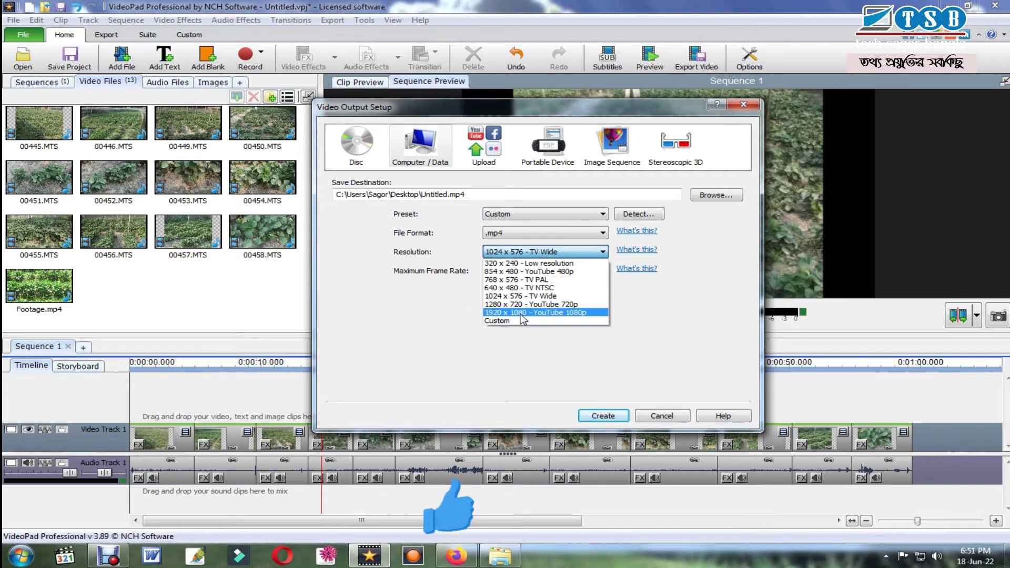
left_click(561, 313)
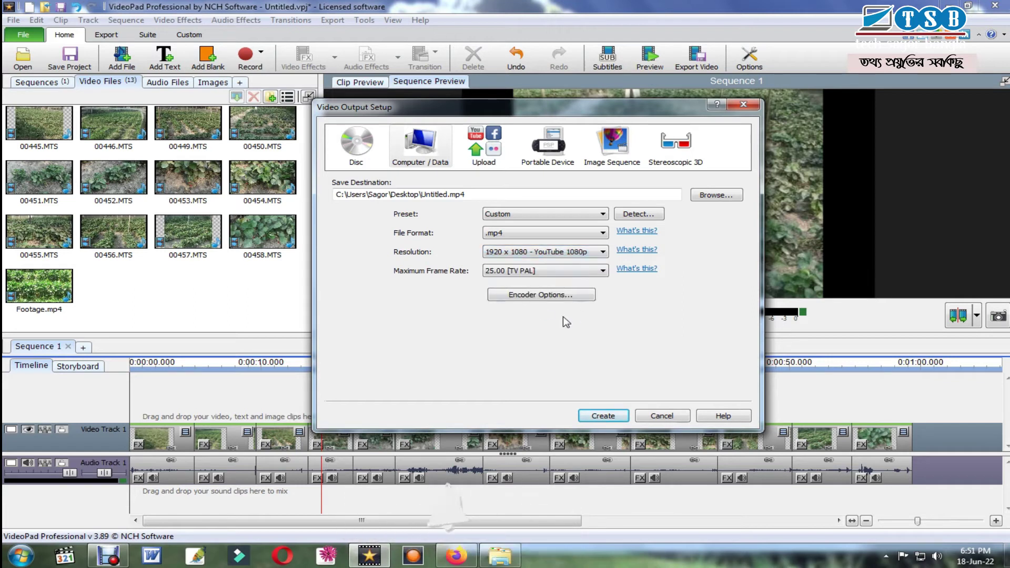
left_click(540, 256)
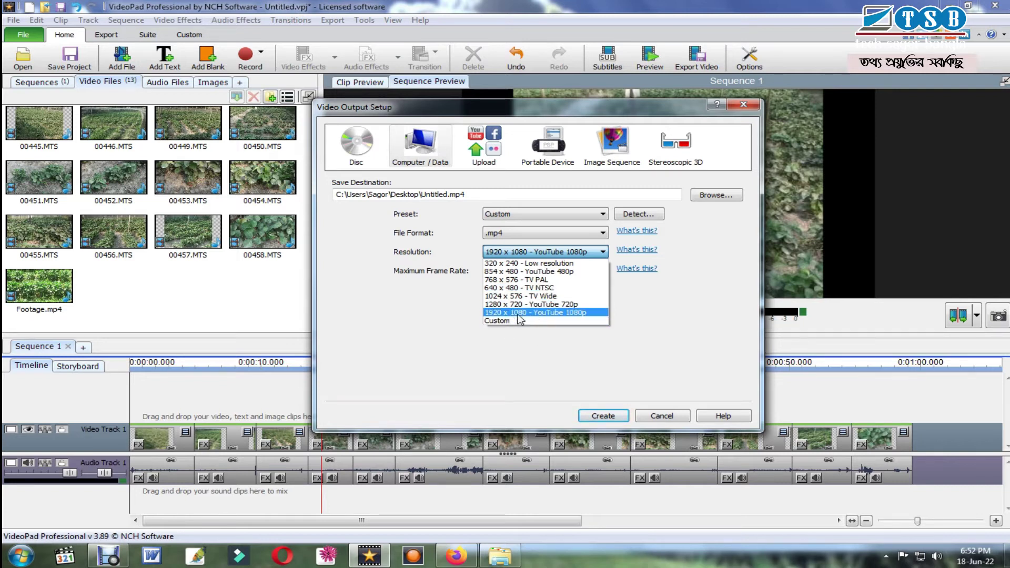
left_click(569, 312)
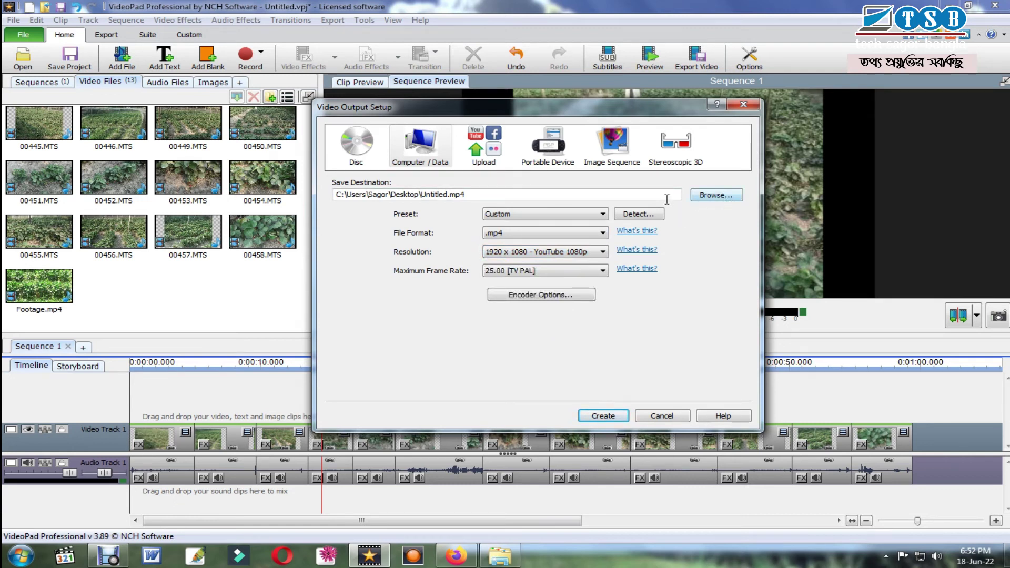
Browse for the save destination and confirm the Desktop folder with the file name Untitled
left_click(734, 198)
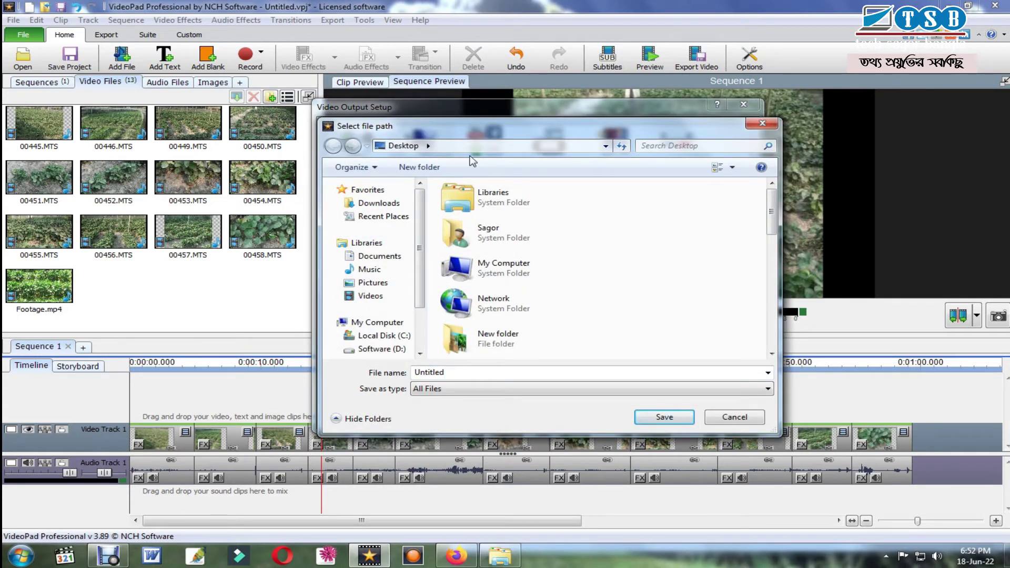
left_click_drag(421, 294, 423, 311)
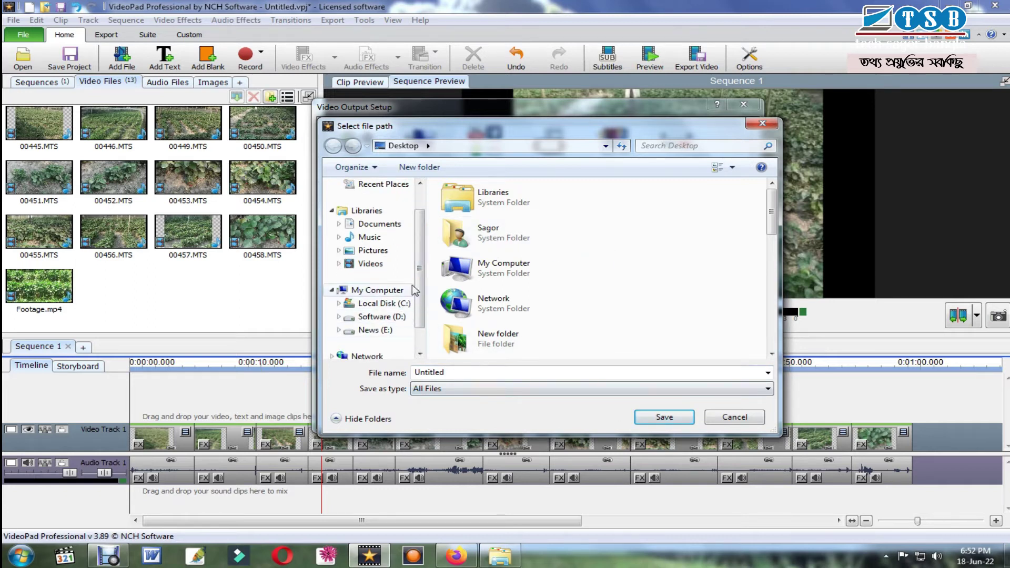
left_click_drag(419, 281, 420, 250)
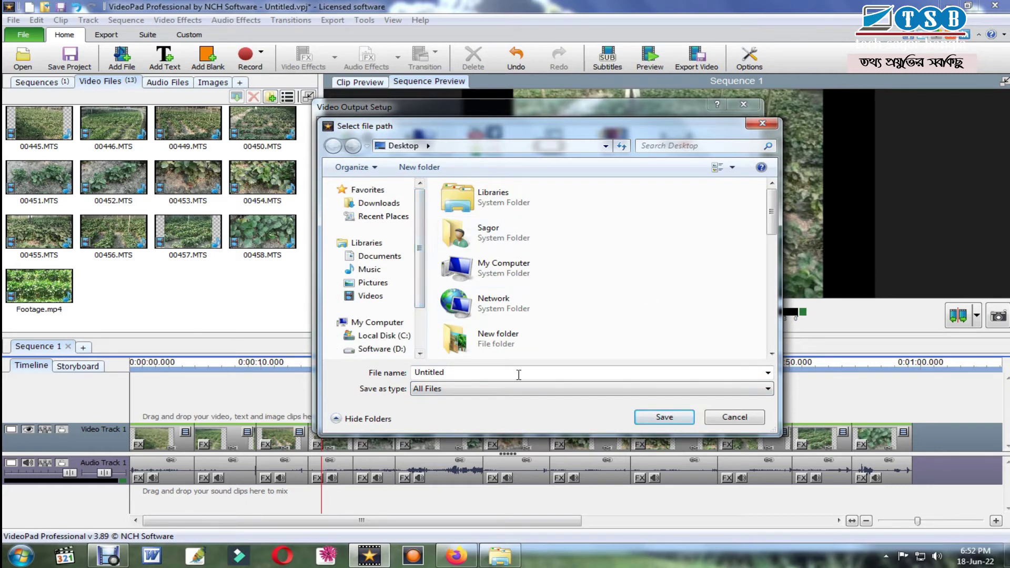
left_click(664, 416)
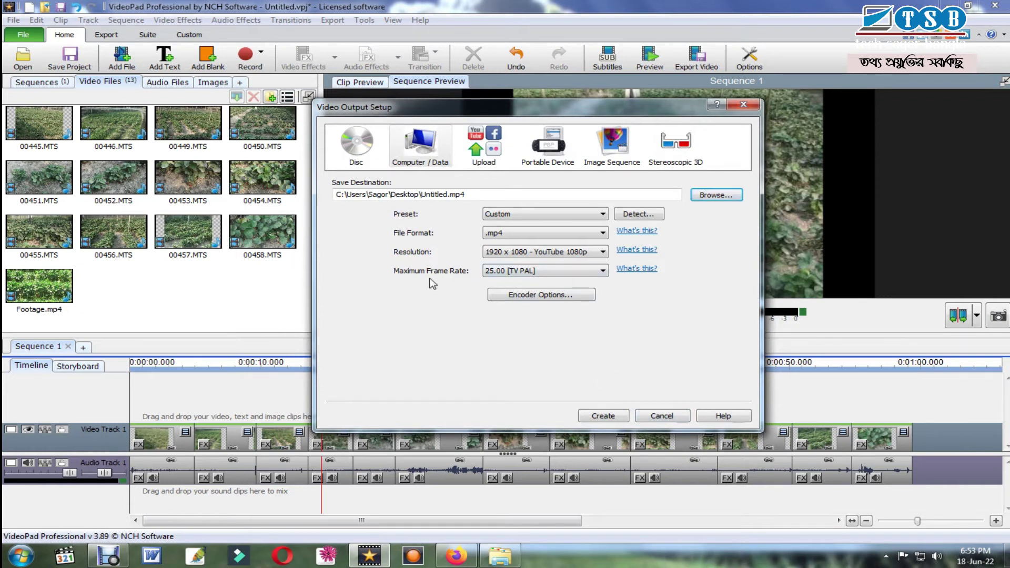
Choose 25.00 [TV PAL] as the maximum frame rate and try to create the video as Untitled.mp4 without overwriting the existing file
left_click(556, 271)
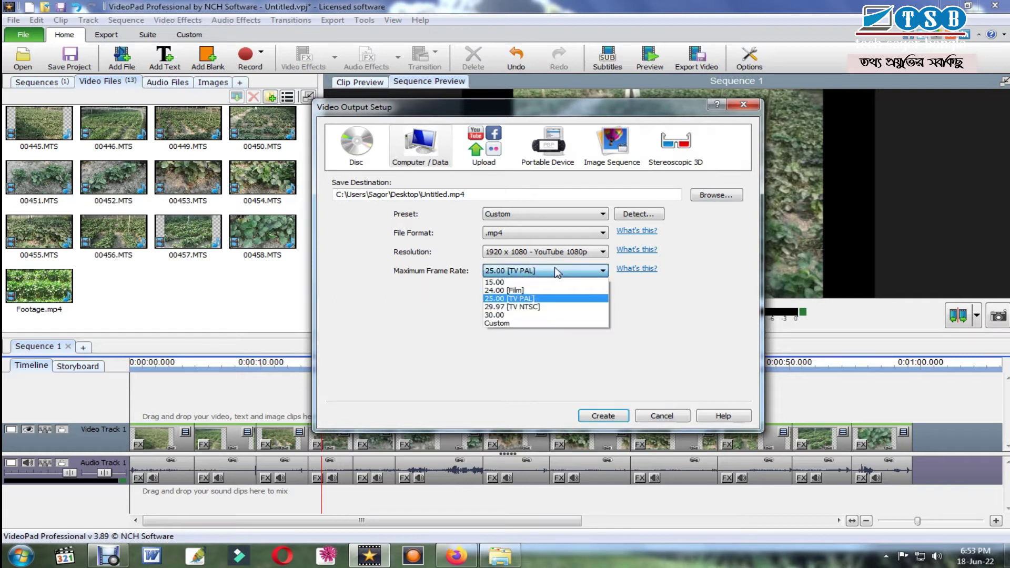
left_click(568, 298)
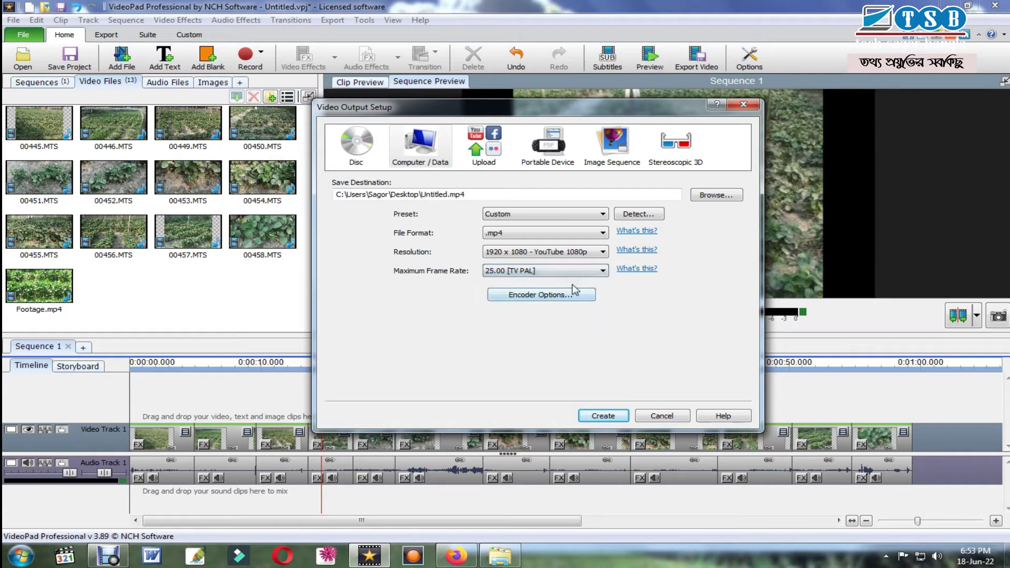
left_click(602, 416)
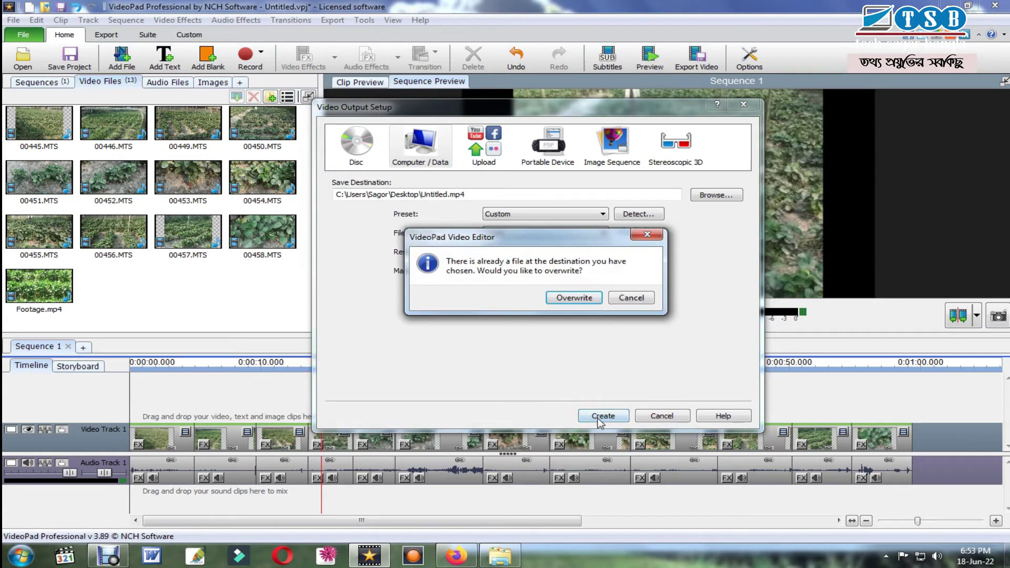
left_click(623, 299)
Change the file name in the save destination to 0000 and create the movie
left_click(435, 194)
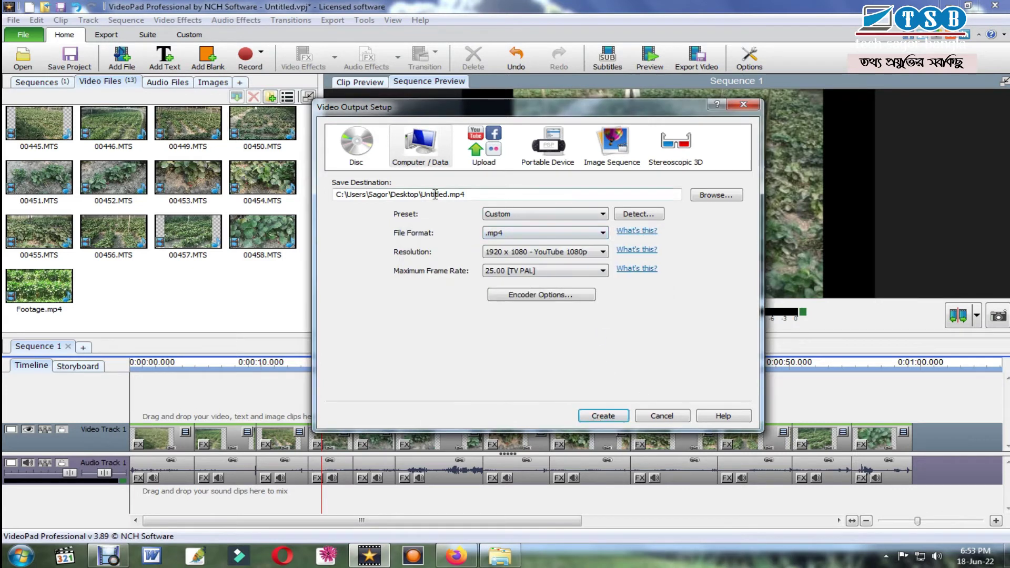
left_click_drag(425, 195, 535, 194)
type("0000")
left_click(595, 416)
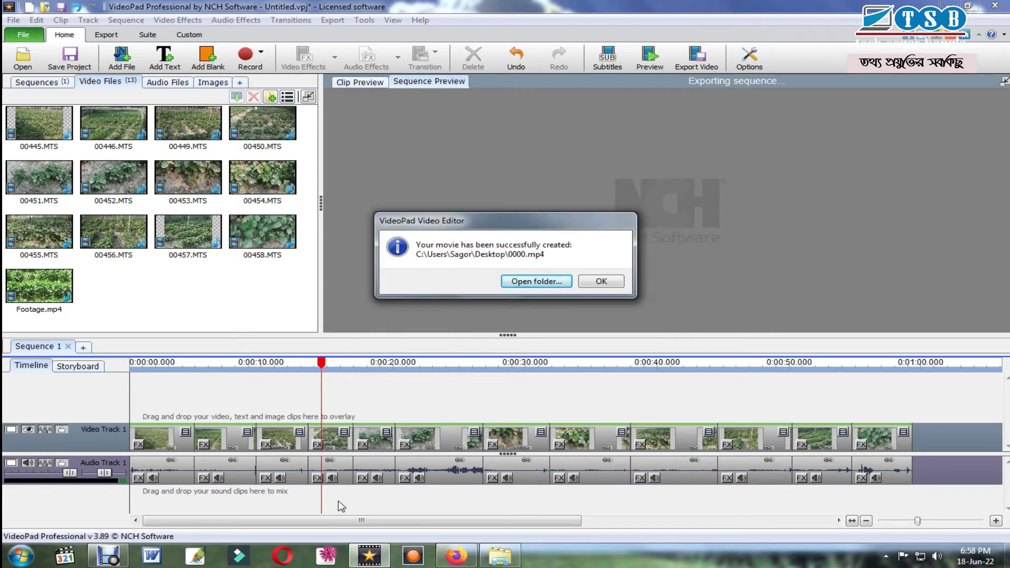
left_click(598, 283)
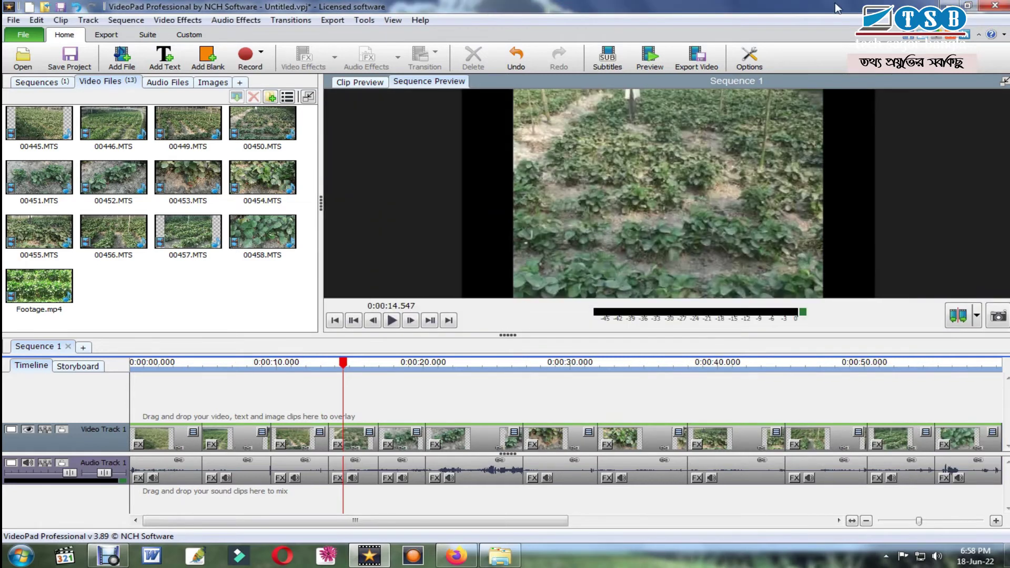
Check the exported 0000 file on the desktop, close the New folder (4) window and return to VideoPad
left_click(949, 6)
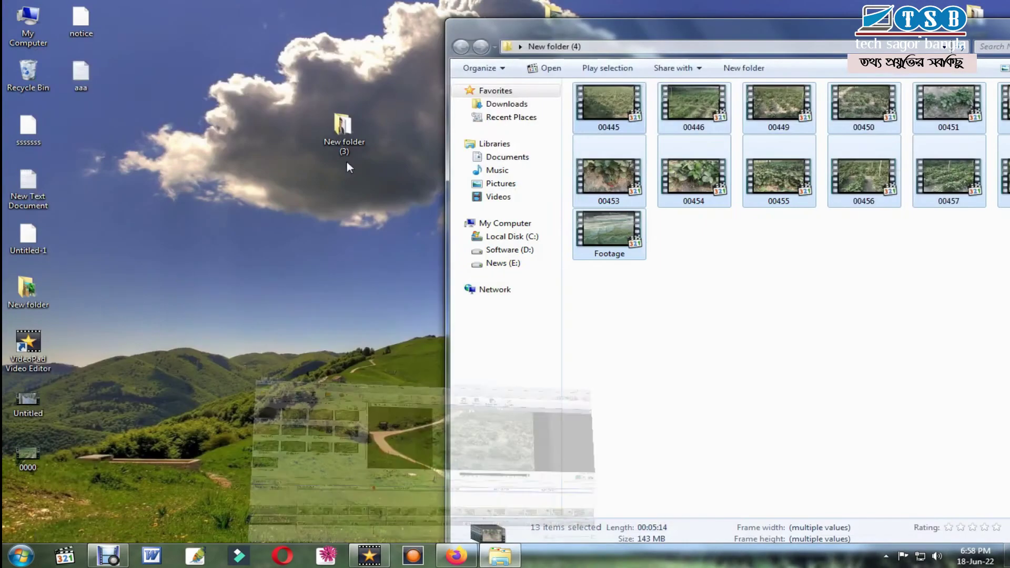
left_click(223, 280)
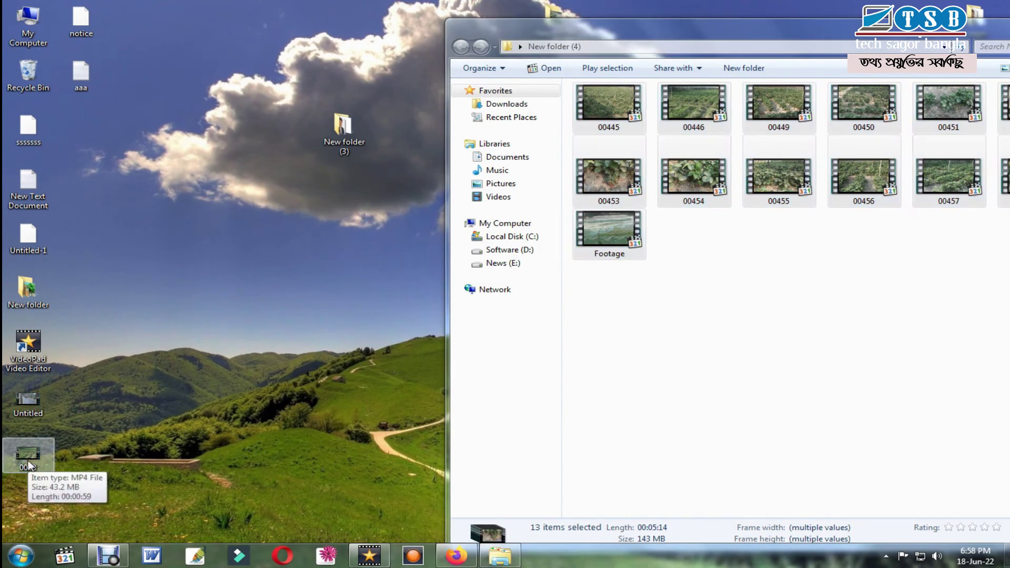
left_click_drag(684, 27, 305, 31)
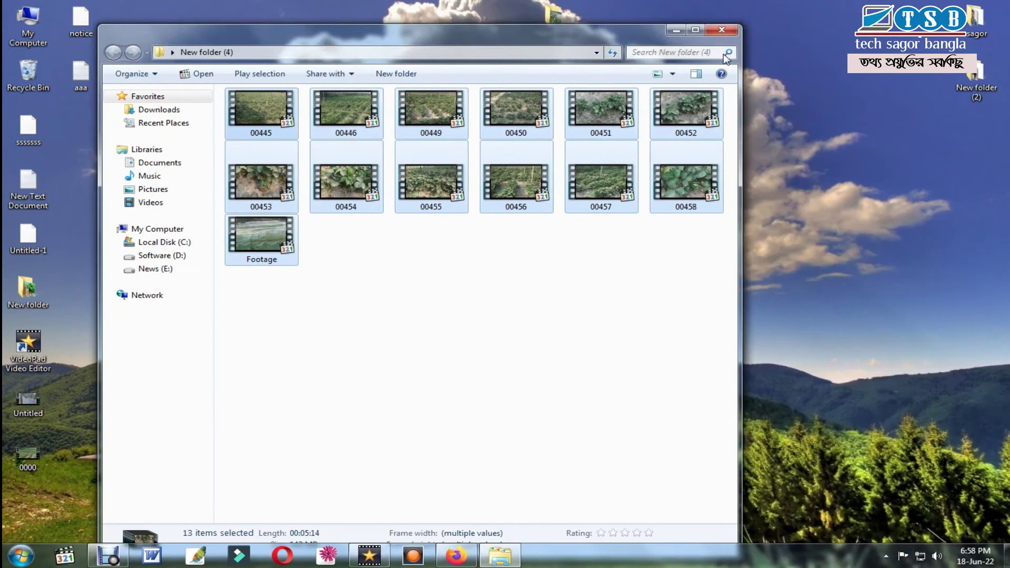
left_click(719, 33)
left_click(386, 558)
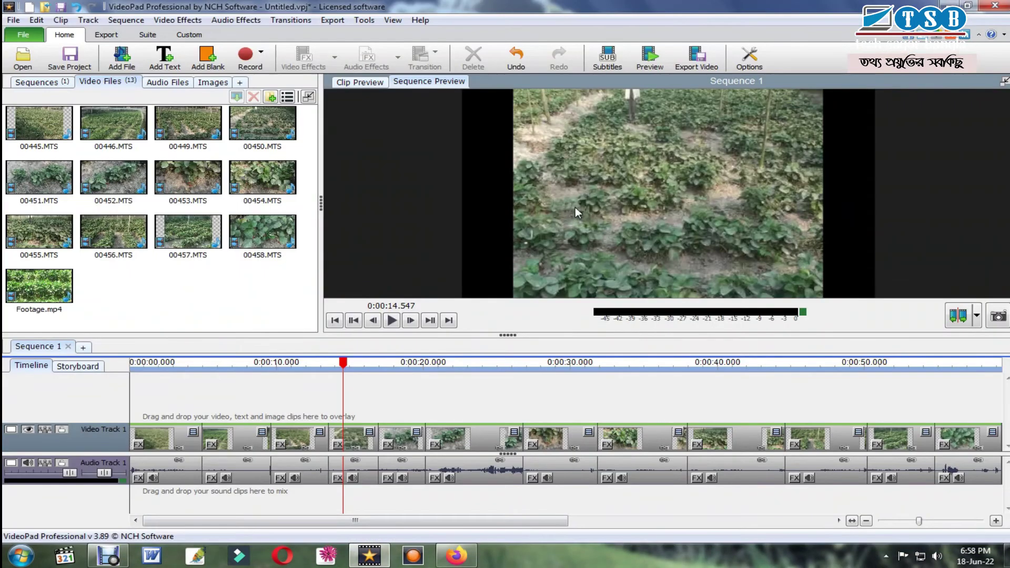
Split the first timeline clip, 00445.MTS, at about 0:00:02.920
left_click(866, 521)
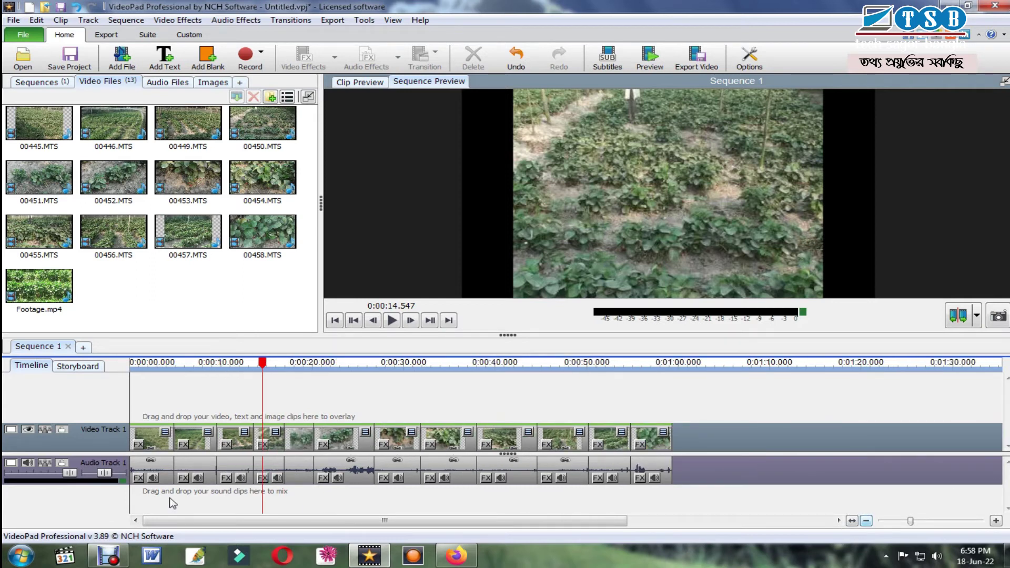
left_click_drag(258, 374, 148, 389)
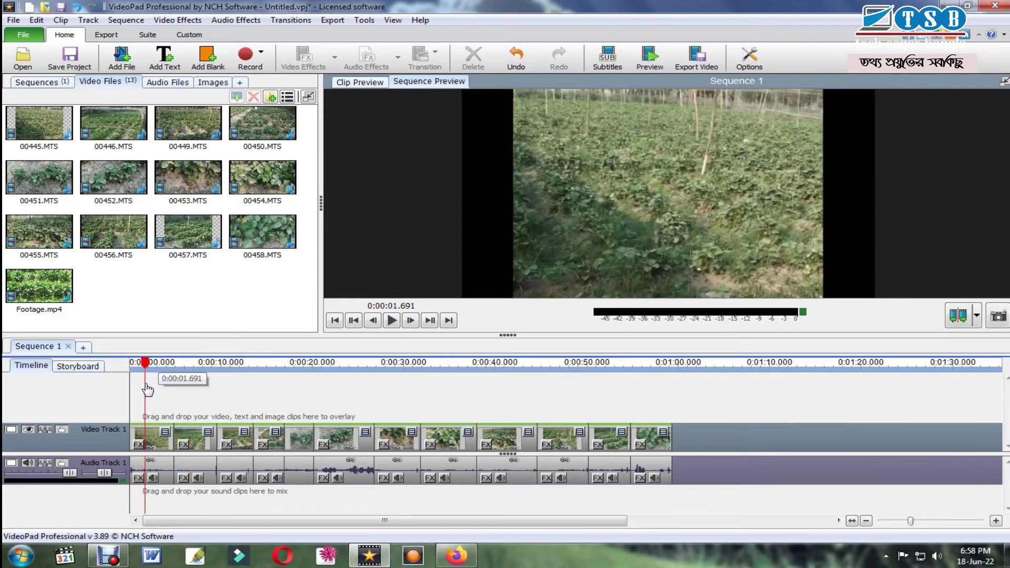
right_click(156, 445)
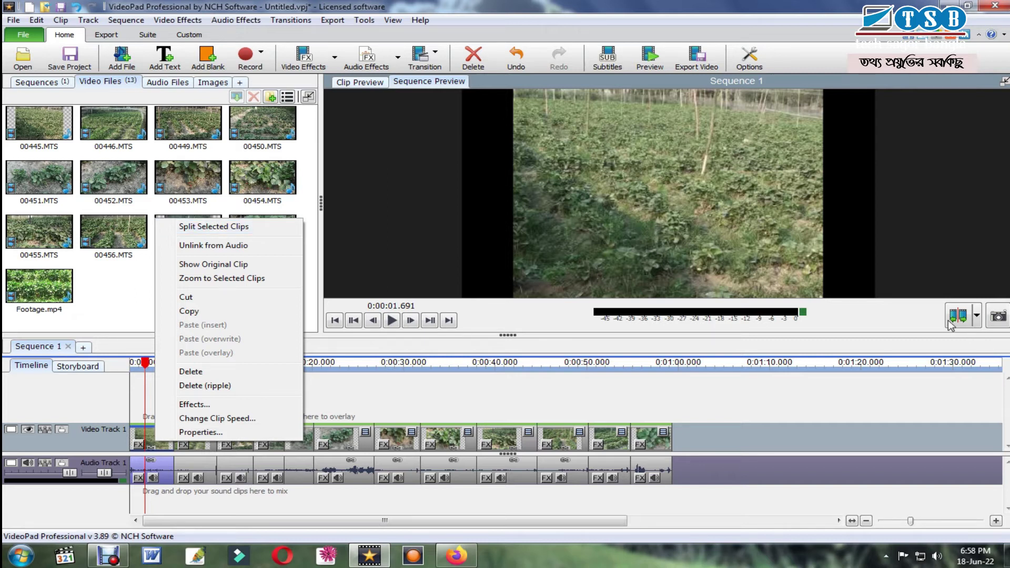
left_click(158, 371)
left_click(158, 368)
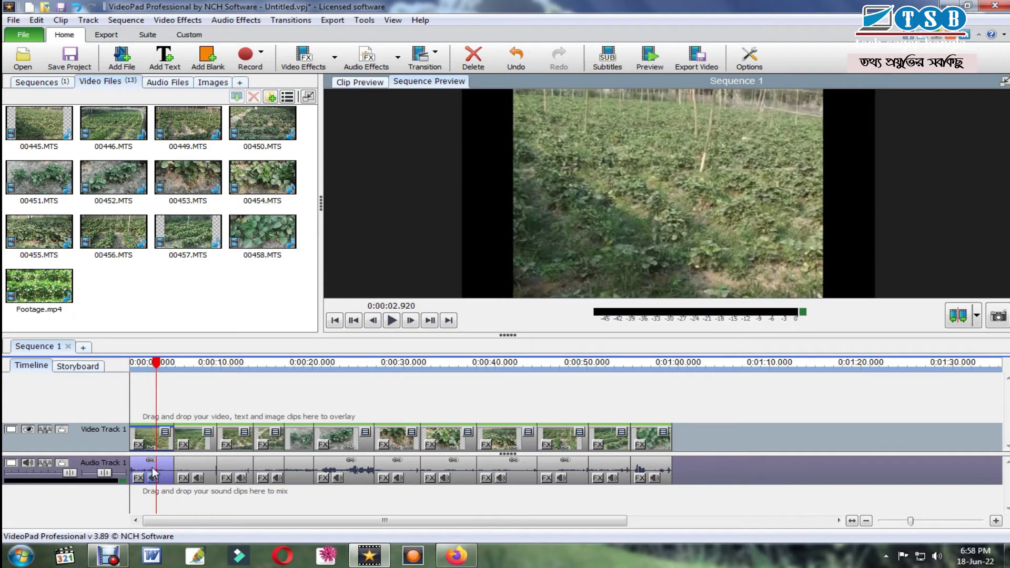
right_click(162, 440)
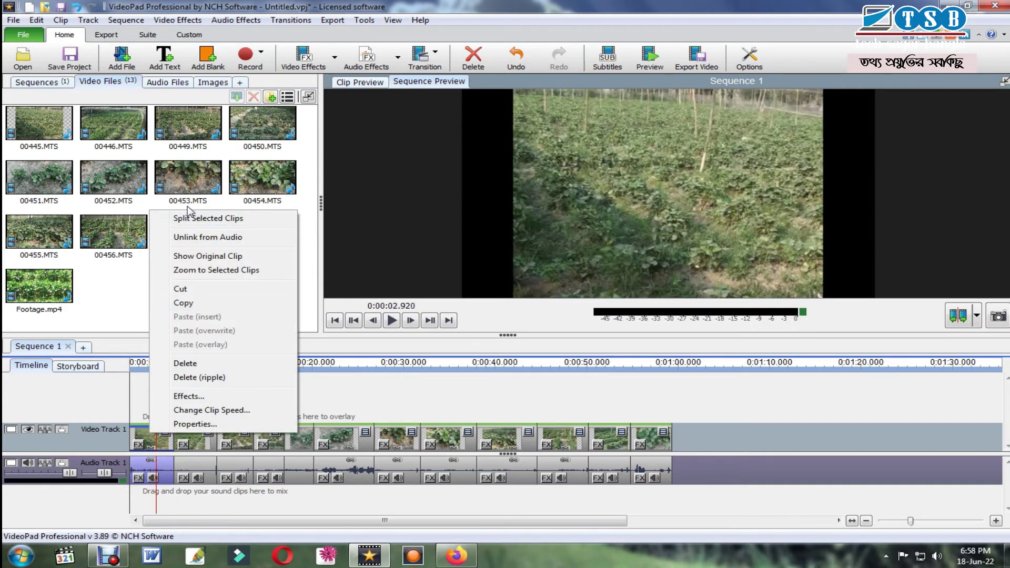
left_click(202, 216)
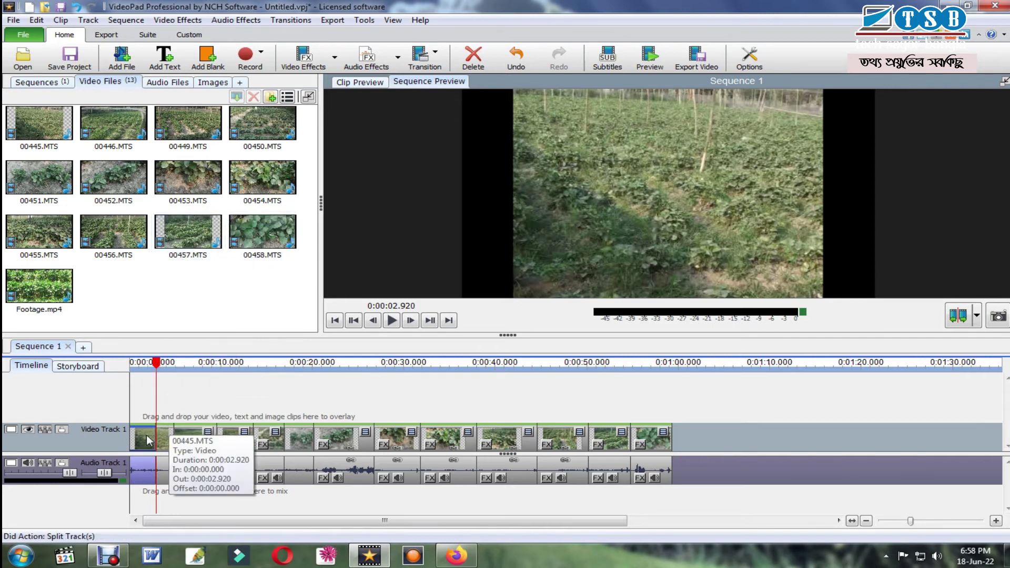
Look over the clip commands of the first piece and show the original clip of 00446.MTS in the preview
right_click(148, 440)
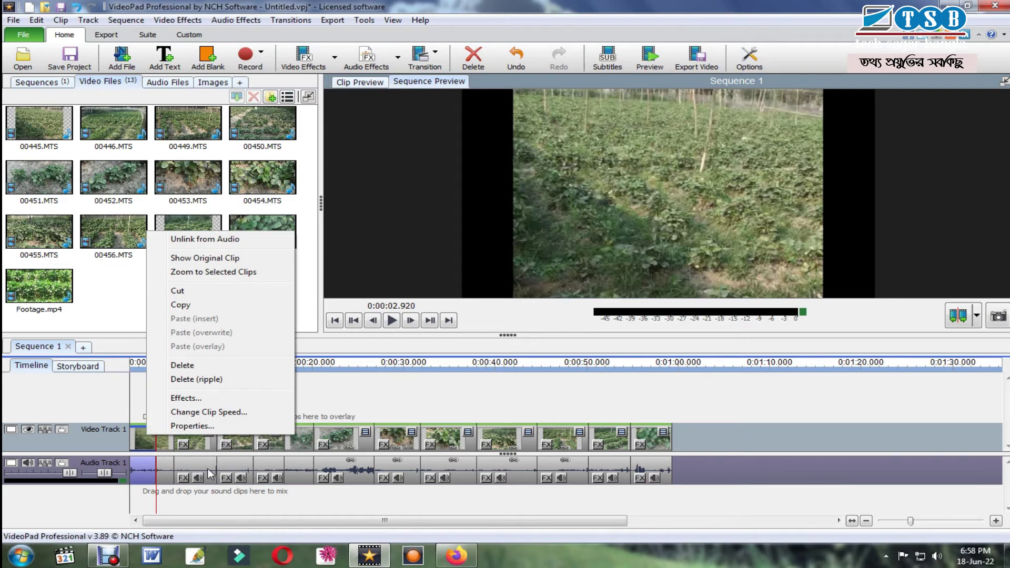
left_click(199, 449)
right_click(204, 446)
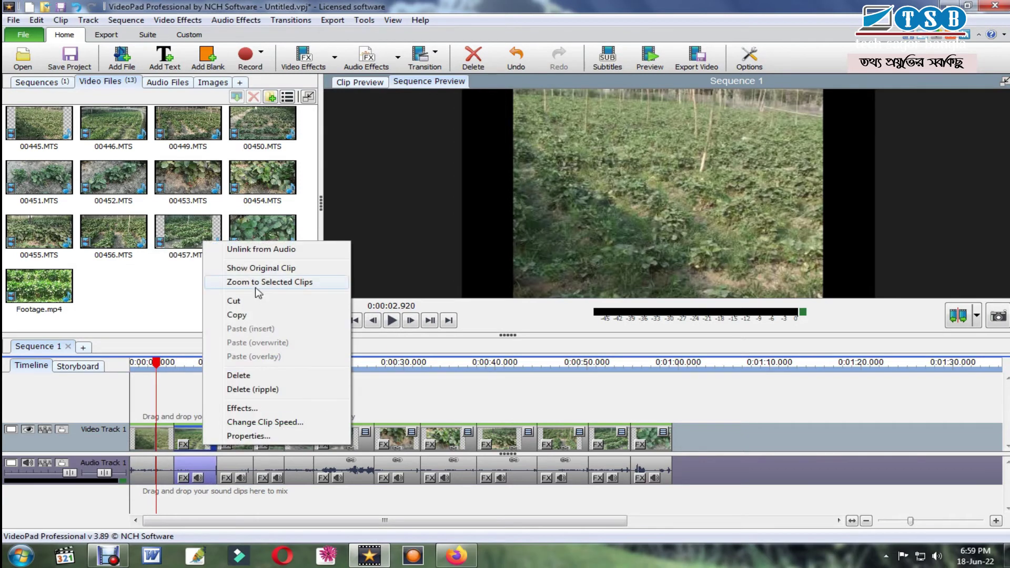
left_click(260, 268)
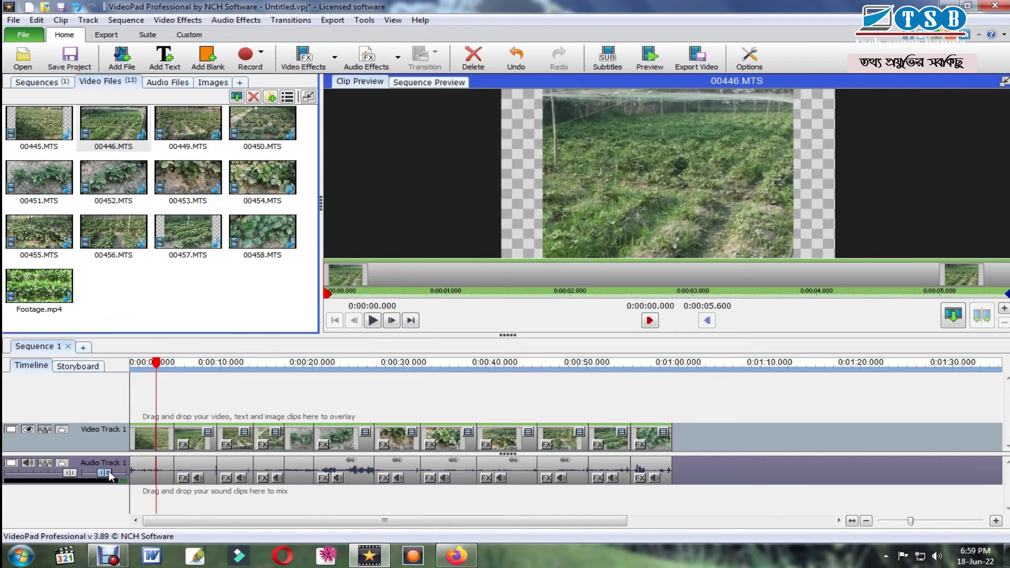
Compare the clip commands of the first 00445.MTS piece and 00449.MTS, and zoom the timeline to the 00449.MTS clip
left_click(161, 368)
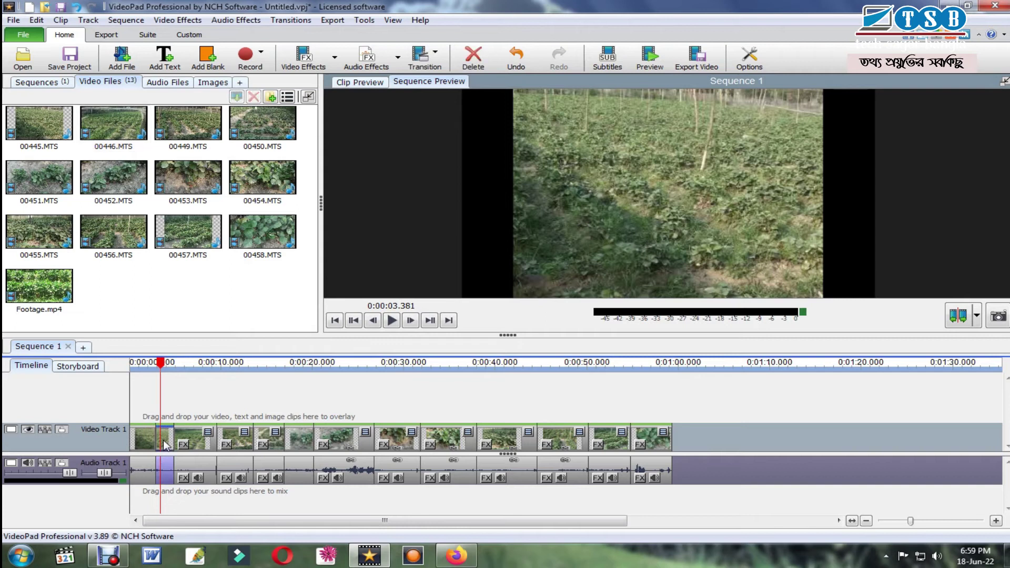
left_click(141, 437)
right_click(141, 436)
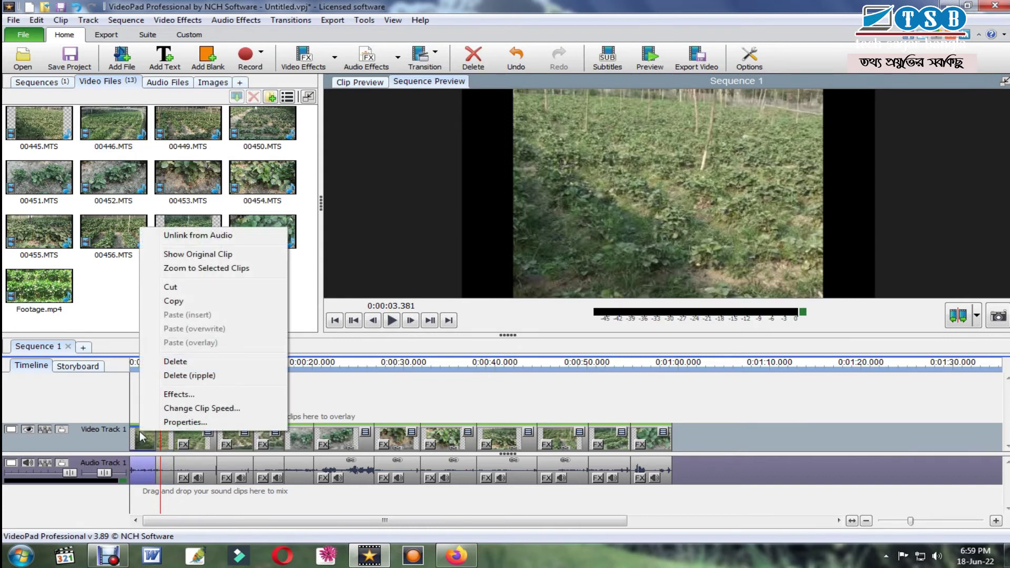
left_click(238, 446)
right_click(239, 447)
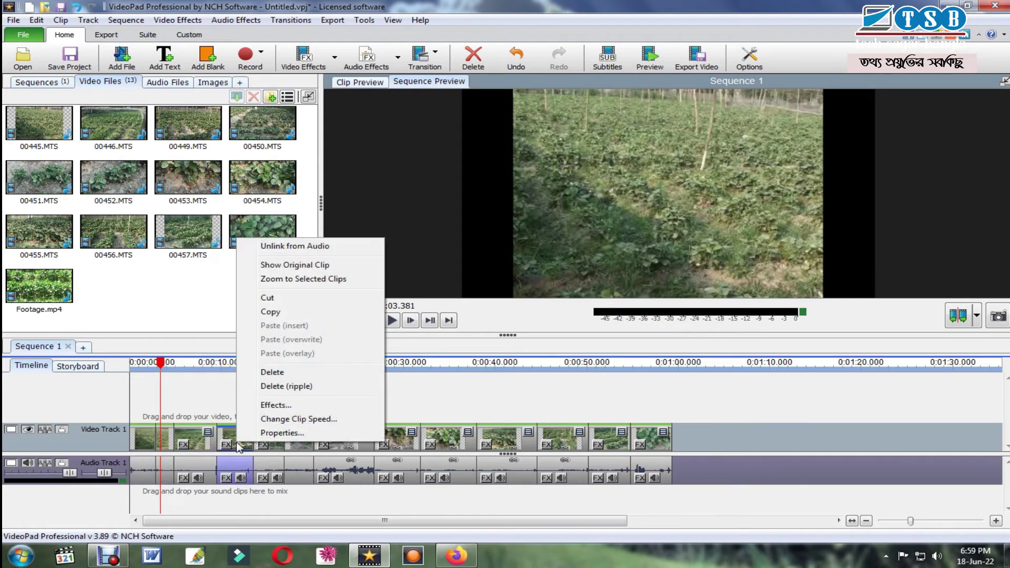
left_click(303, 282)
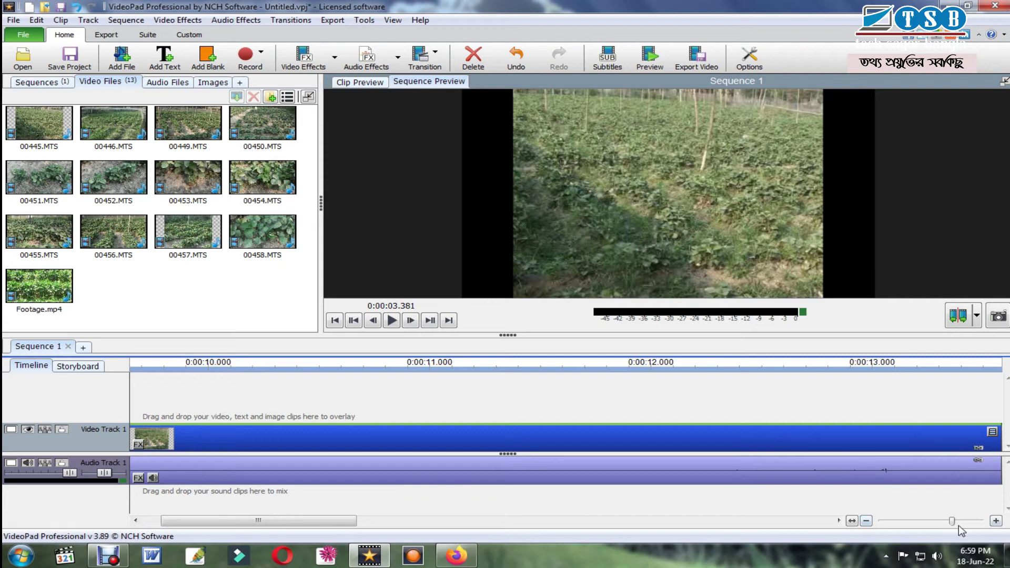
Look over the clip commands of 00446.MTS on the timeline with the playhead at about 0:00:06.027
left_click(867, 522)
left_click(867, 522)
left_click(867, 523)
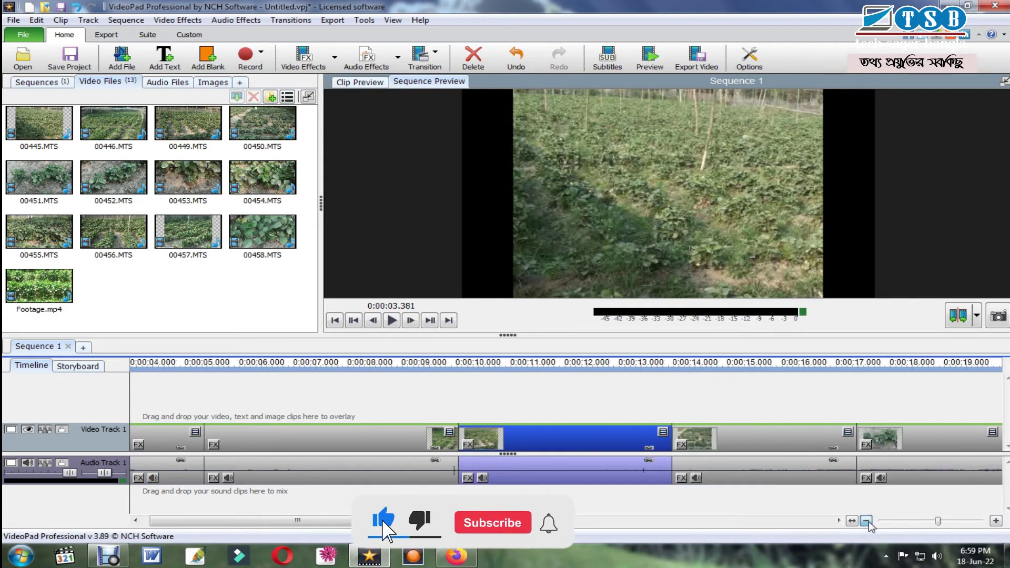
right_click(274, 447)
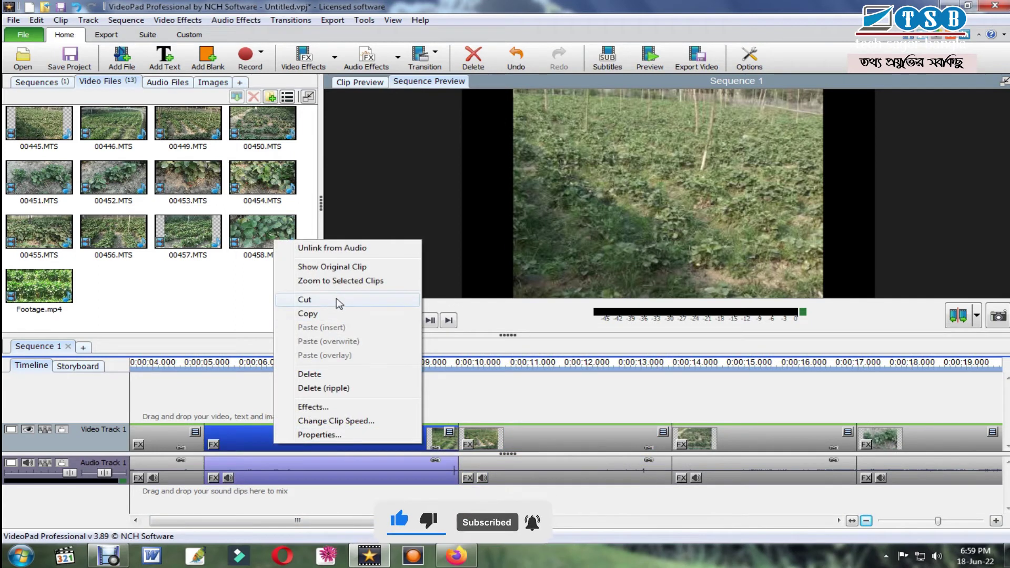
left_click(265, 364)
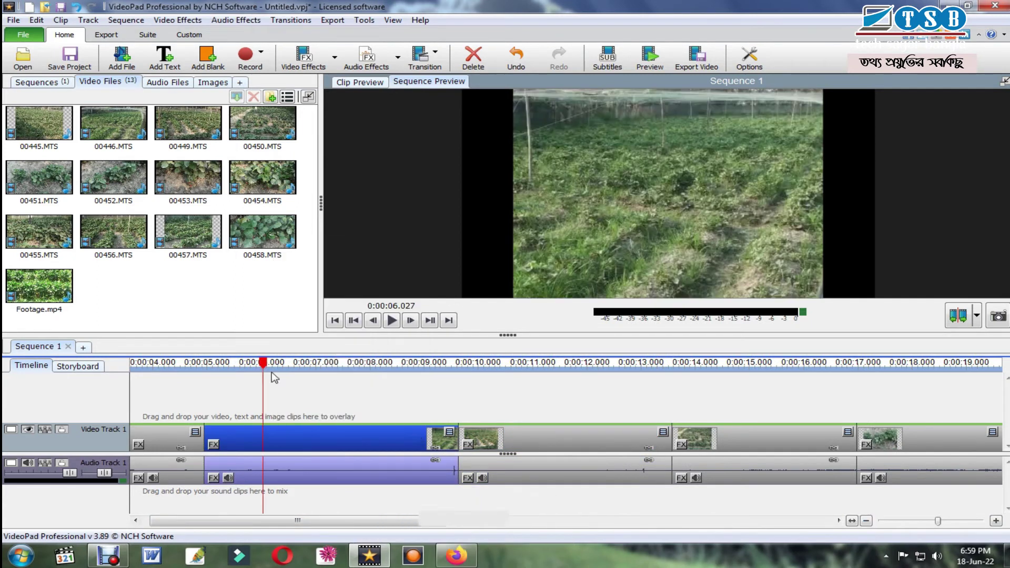
right_click(337, 443)
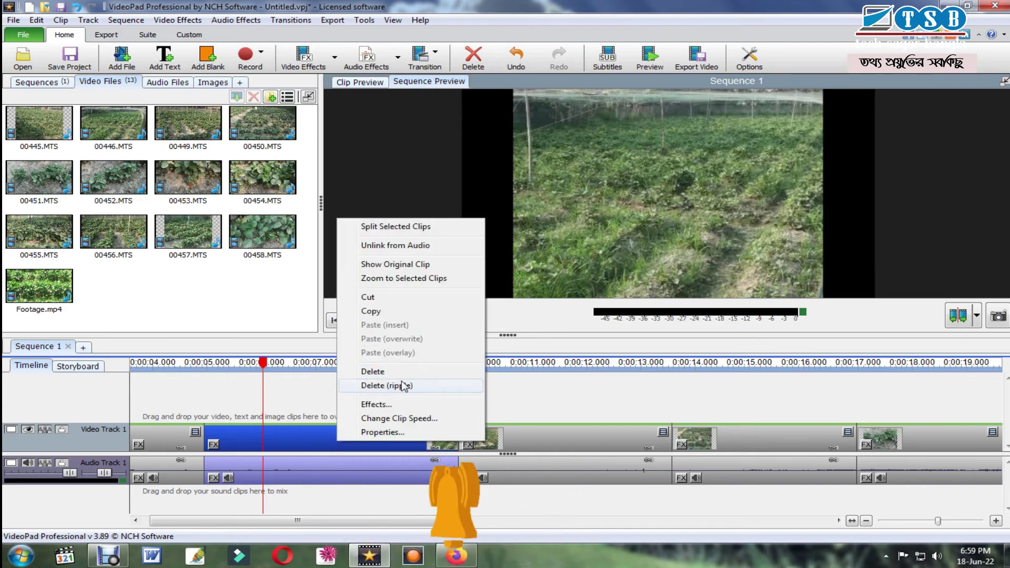
left_click(292, 437)
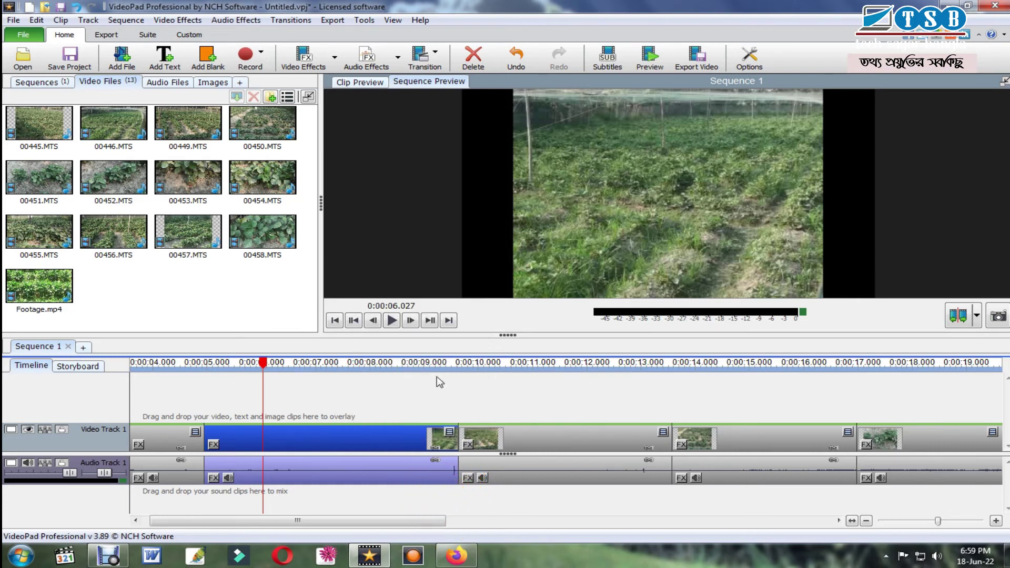
Open the video effects for the 00446.MTS clip, look through the available effects, and return to the timeline
left_click(866, 521)
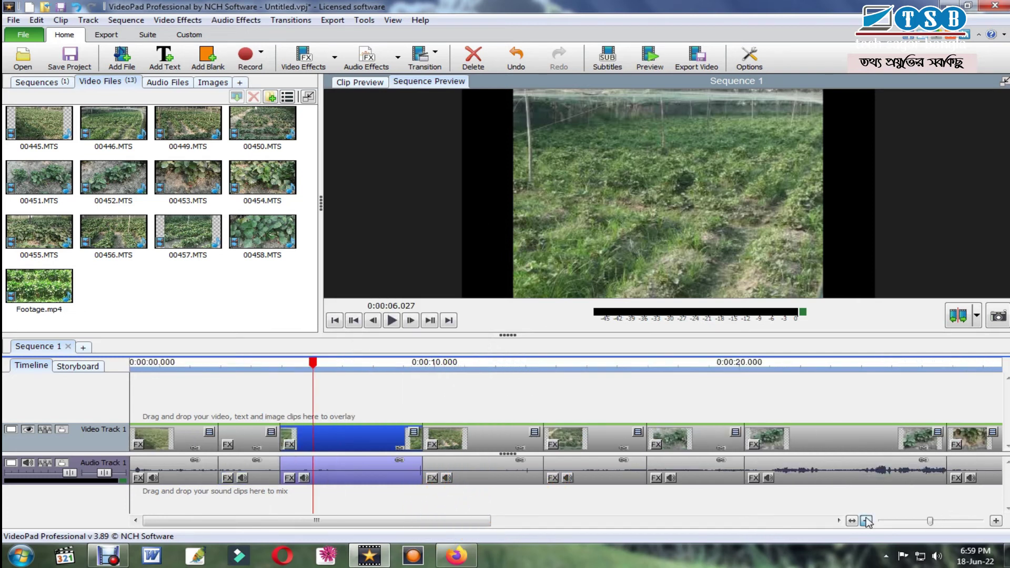
right_click(313, 435)
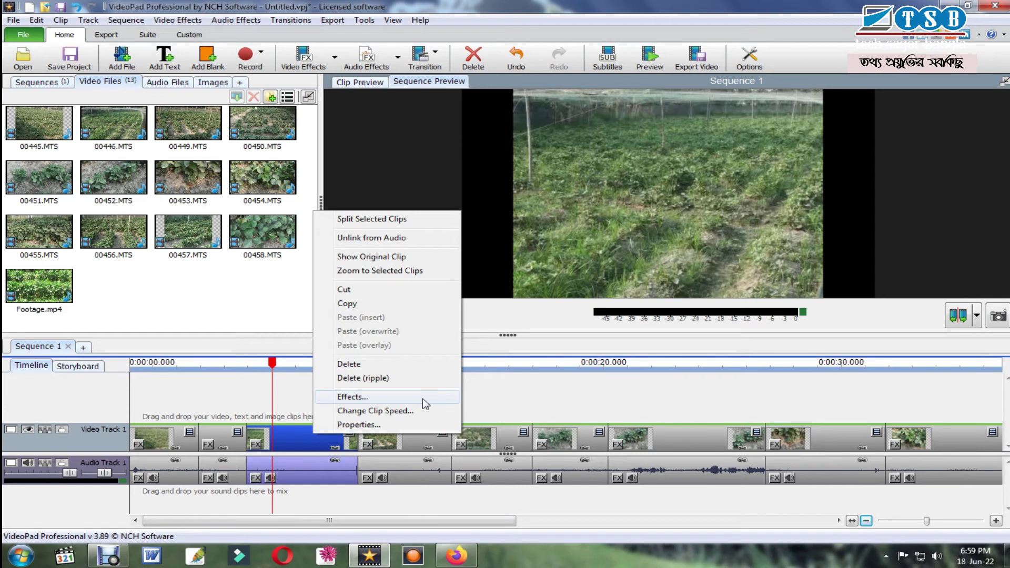
left_click(385, 398)
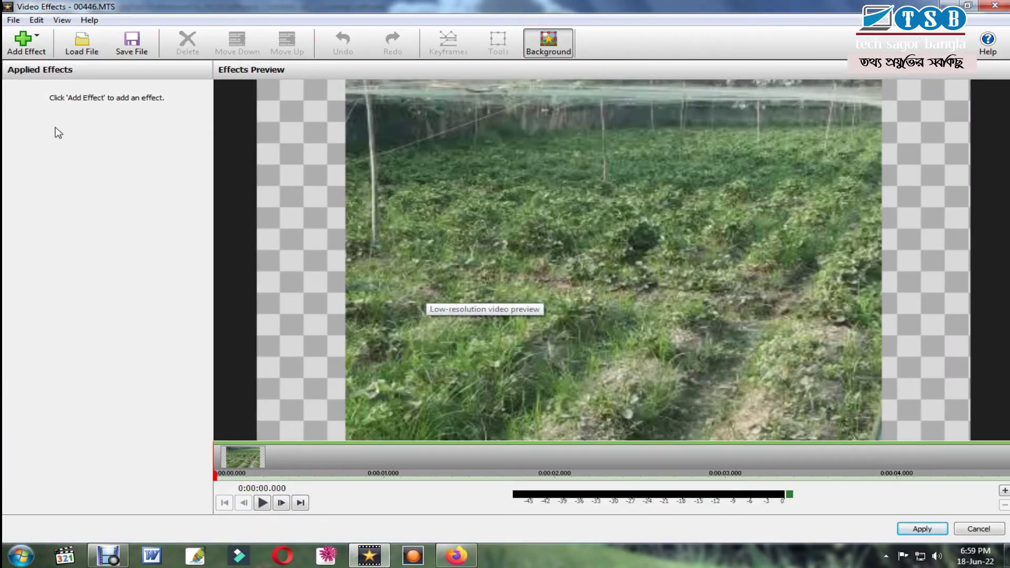
left_click(23, 48)
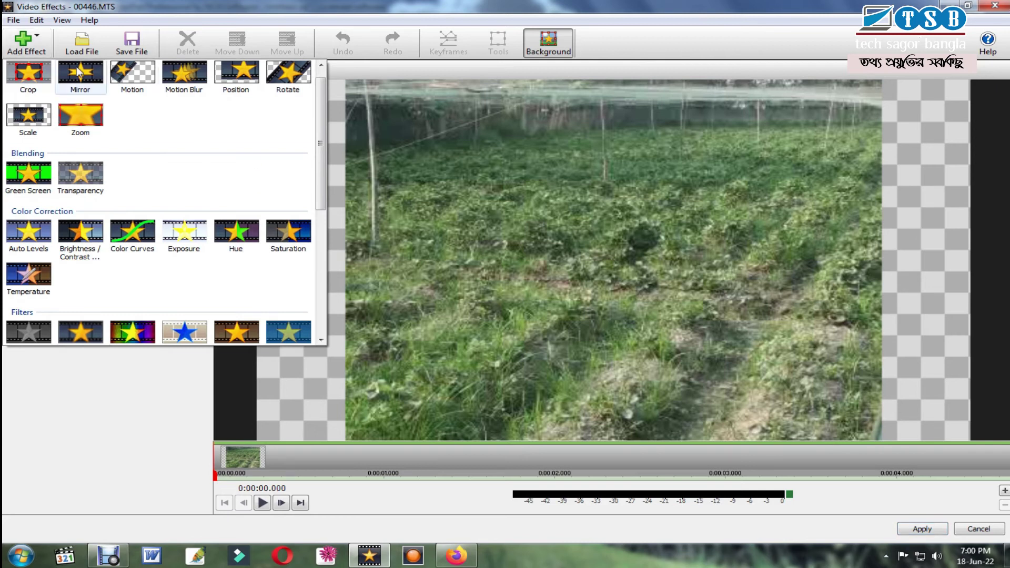
left_click_drag(321, 143, 333, 108)
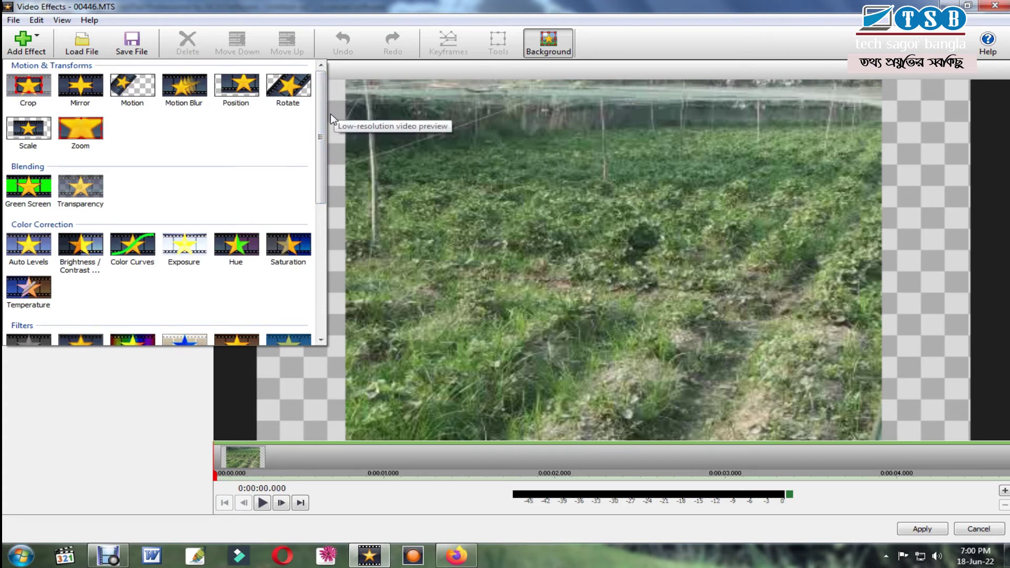
scroll(311, 158, "down", 3)
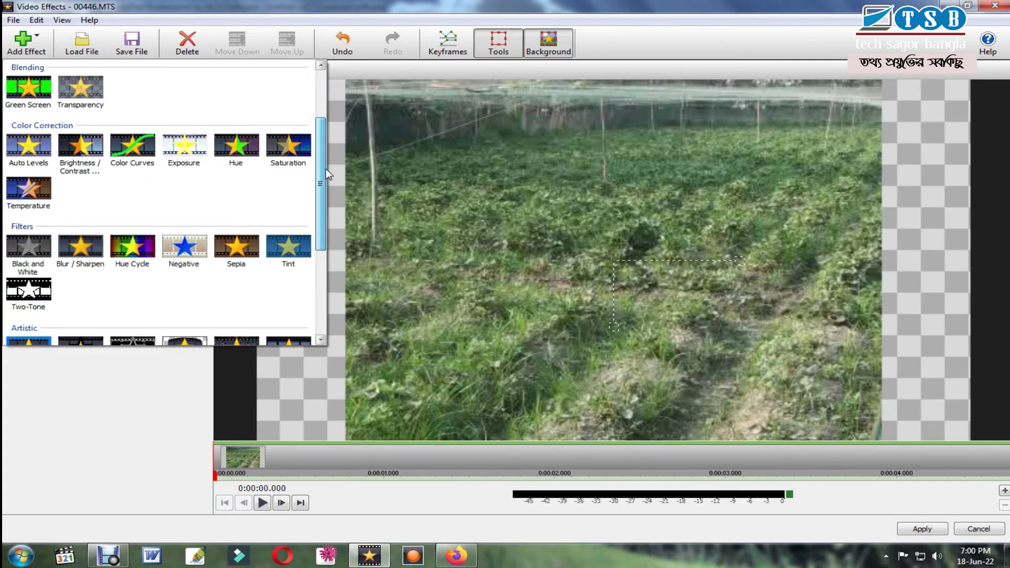
scroll(326, 168, "down", 4)
scroll(331, 270, "up", 1)
scroll(326, 249, "down", 1)
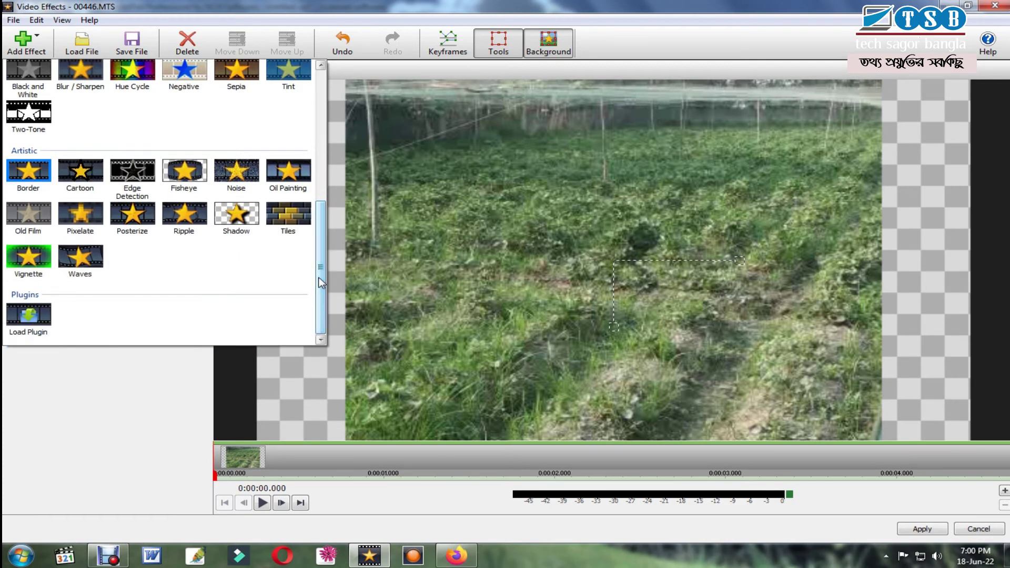
scroll(322, 283, "up", 5)
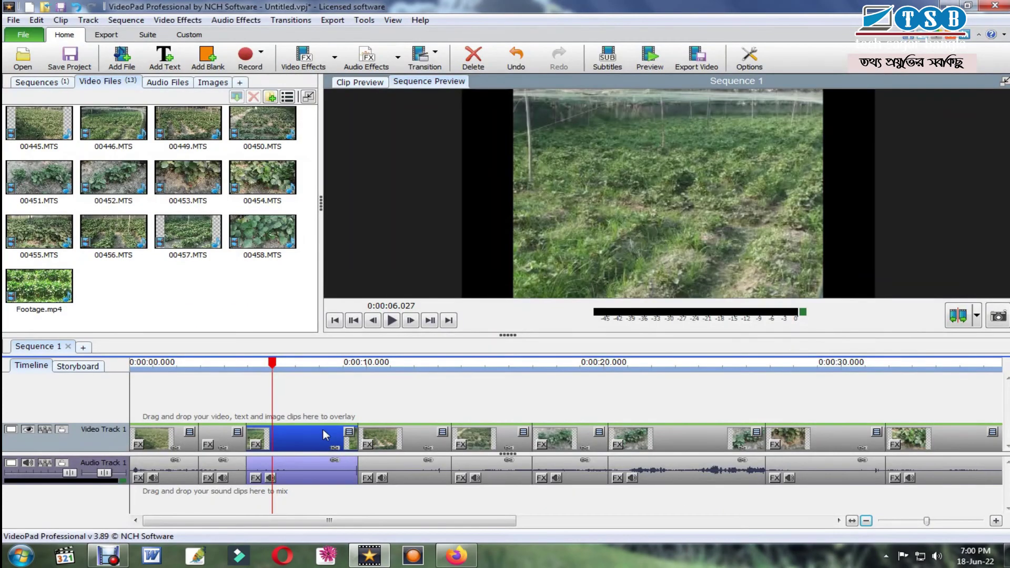
Look over the clip commands of 00446.MTS again and scrub back to about 0:00:01.600 in the first clip
right_click(311, 434)
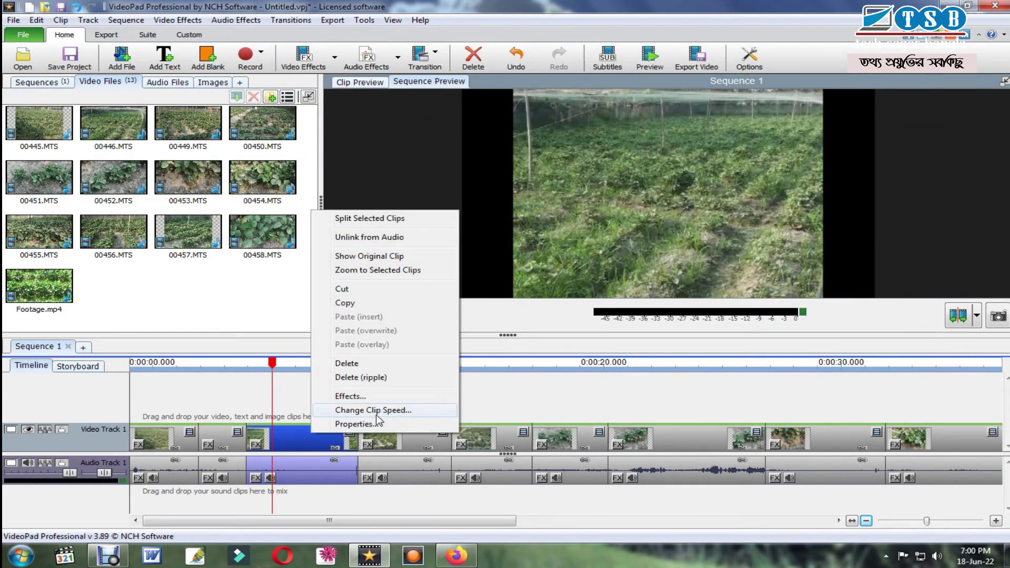
left_click(302, 438)
left_click_drag(284, 375, 200, 399)
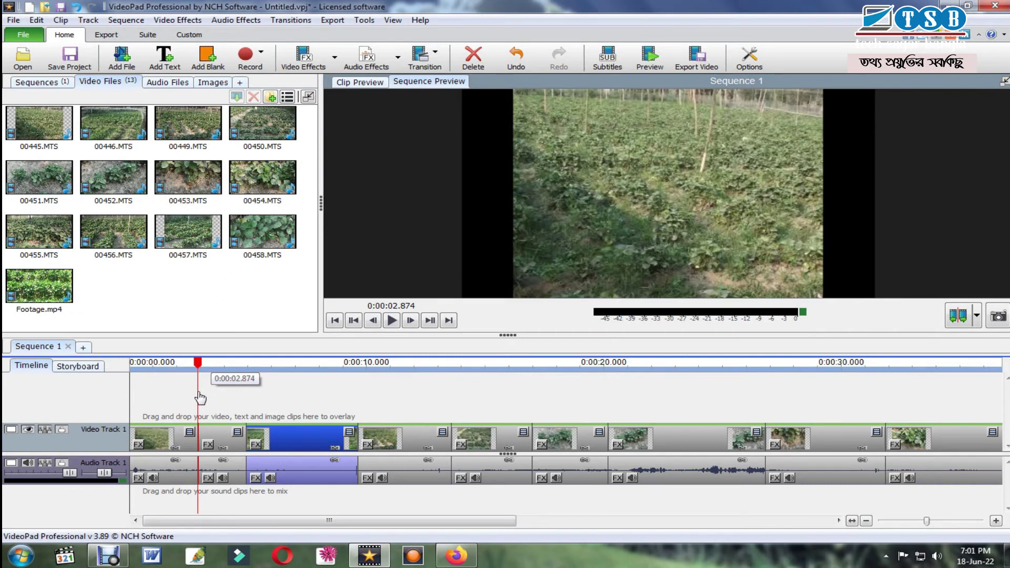
left_click_drag(200, 399, 170, 389)
left_click(171, 383)
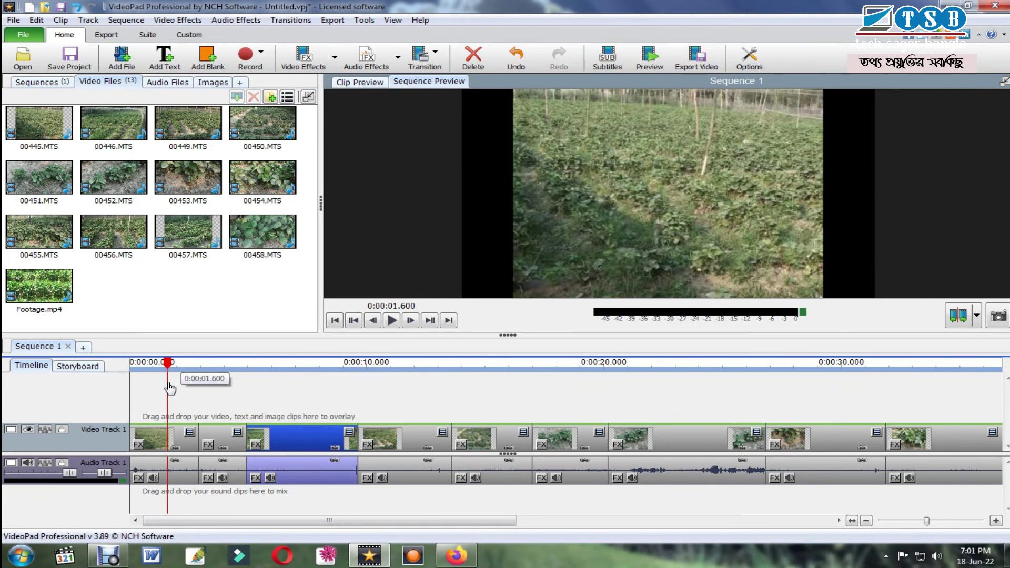
Slow down the first timeline clip with Change Clip Speed and scrub through it to about 0:00:03.348
right_click(158, 440)
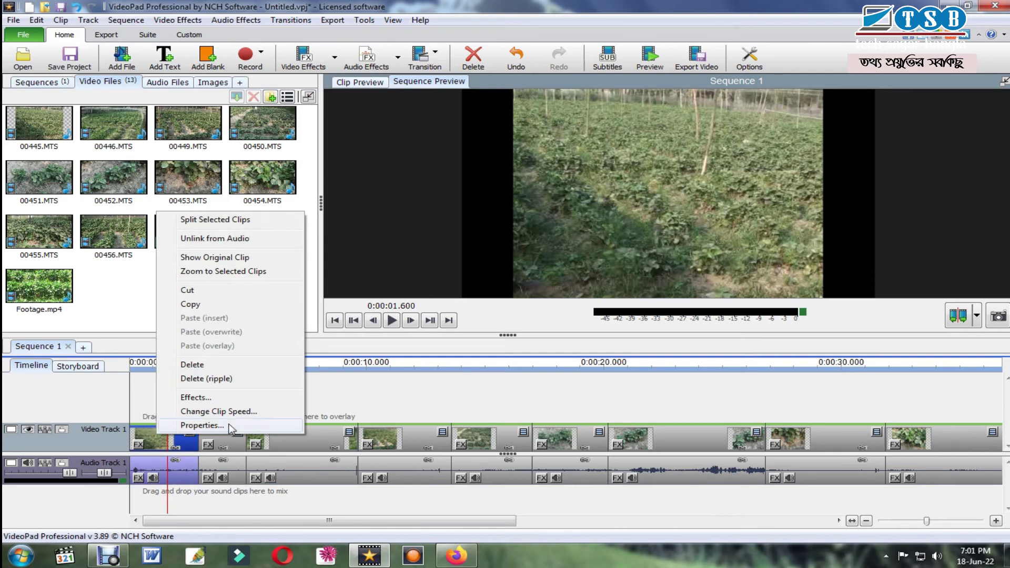
left_click(262, 413)
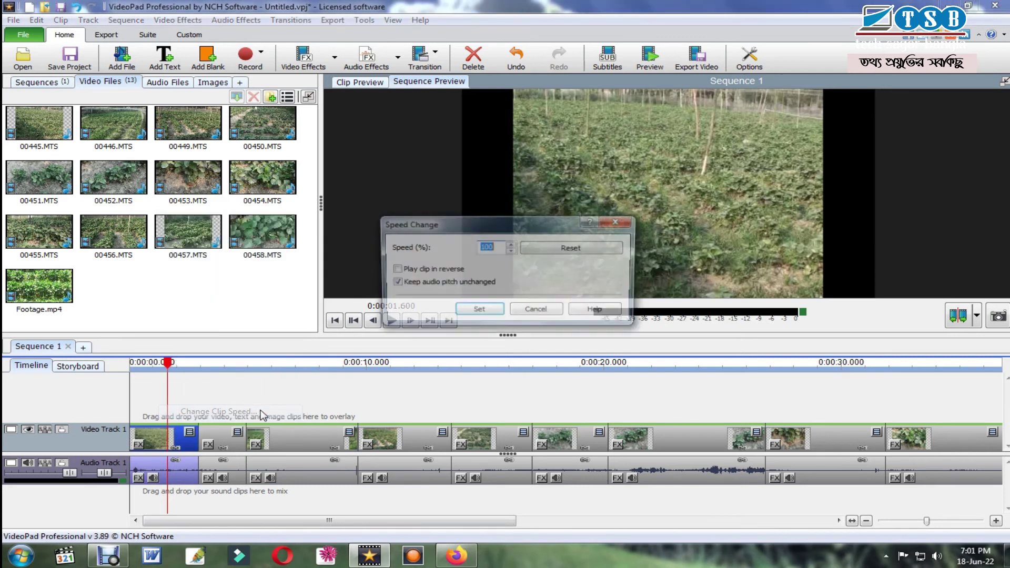
left_click_drag(462, 230, 407, 228)
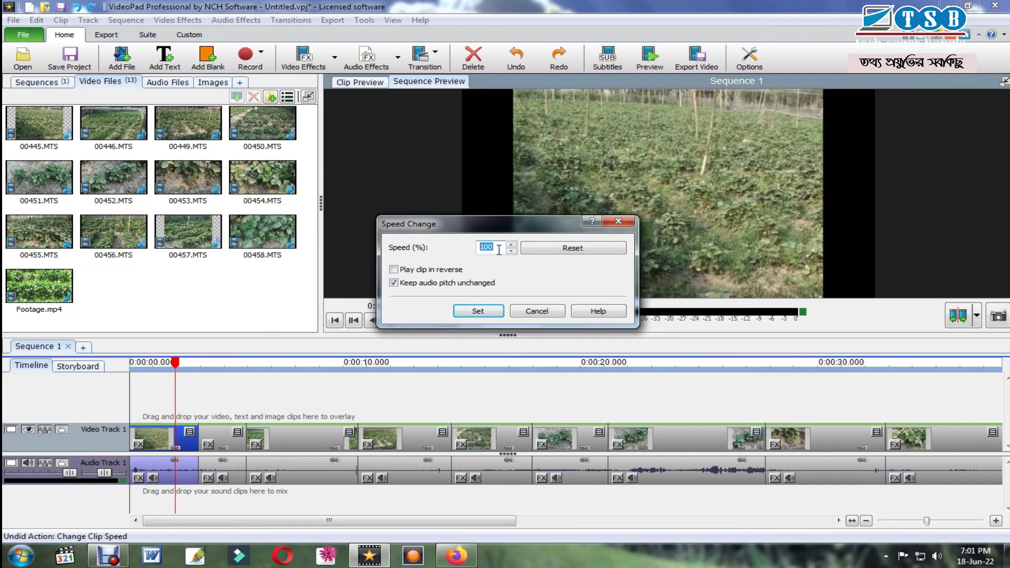
key("Return")
left_click(211, 368)
mouse_move(226, 377)
left_mouse_down()
mouse_move(265, 382)
mouse_move(209, 379)
left_mouse_up()
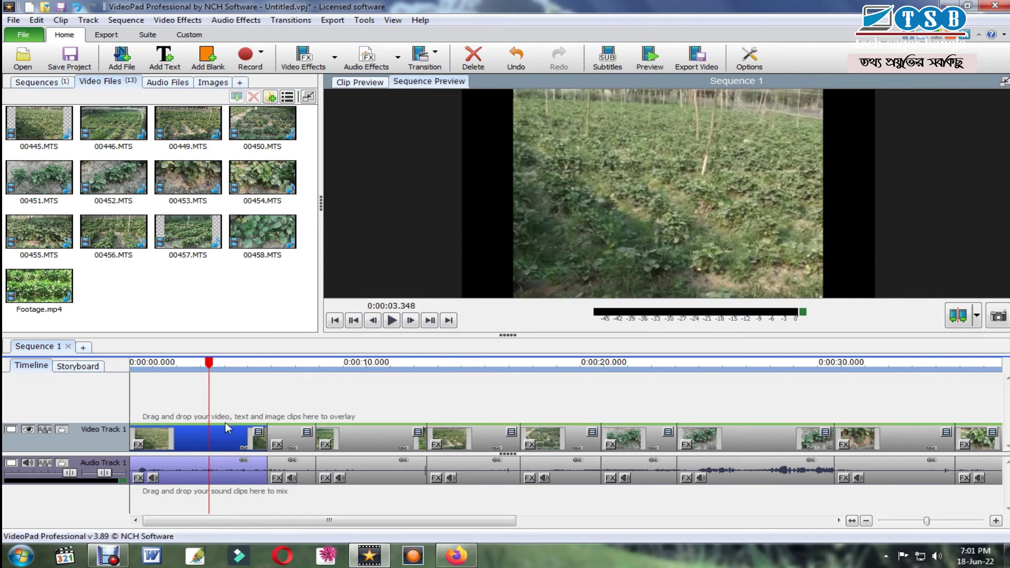
Speed up the first timeline clip with Change Clip Speed, keeping the audio pitch unchanged, and scrub to about 0:00:01.303
right_click(185, 440)
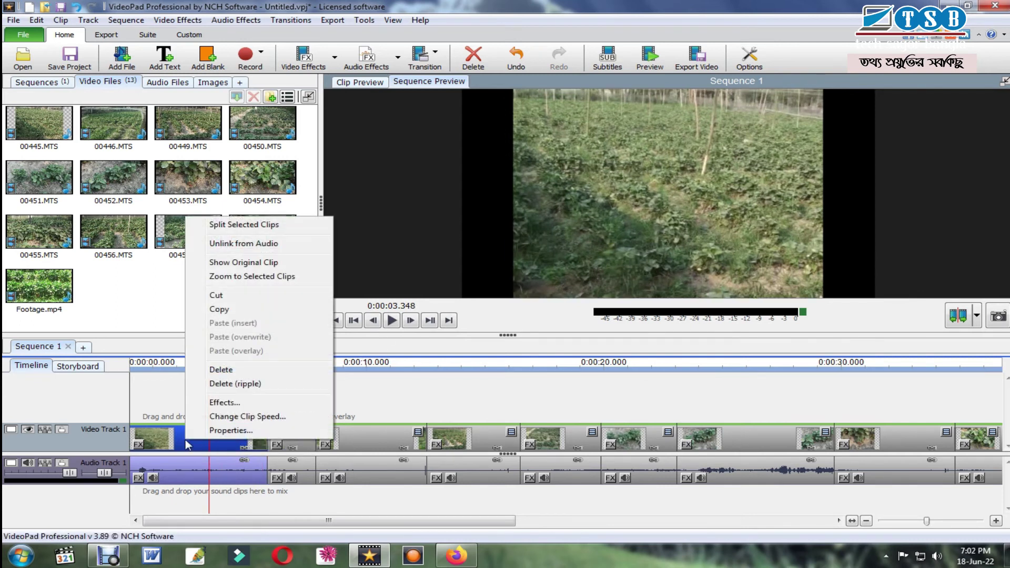
left_click(231, 419)
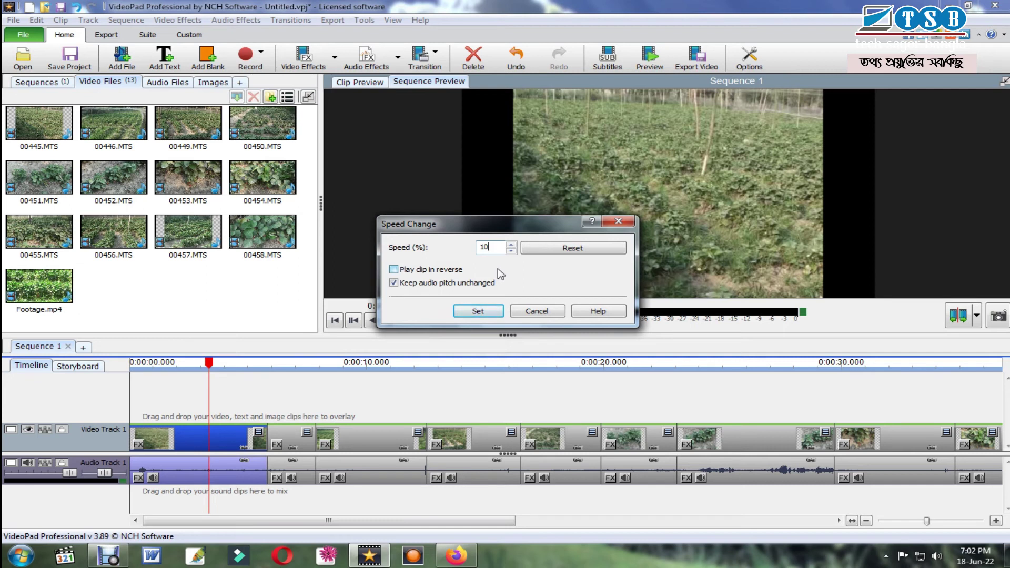
type("00")
left_click(489, 312)
left_click_drag(213, 376, 161, 394)
right_click(153, 449)
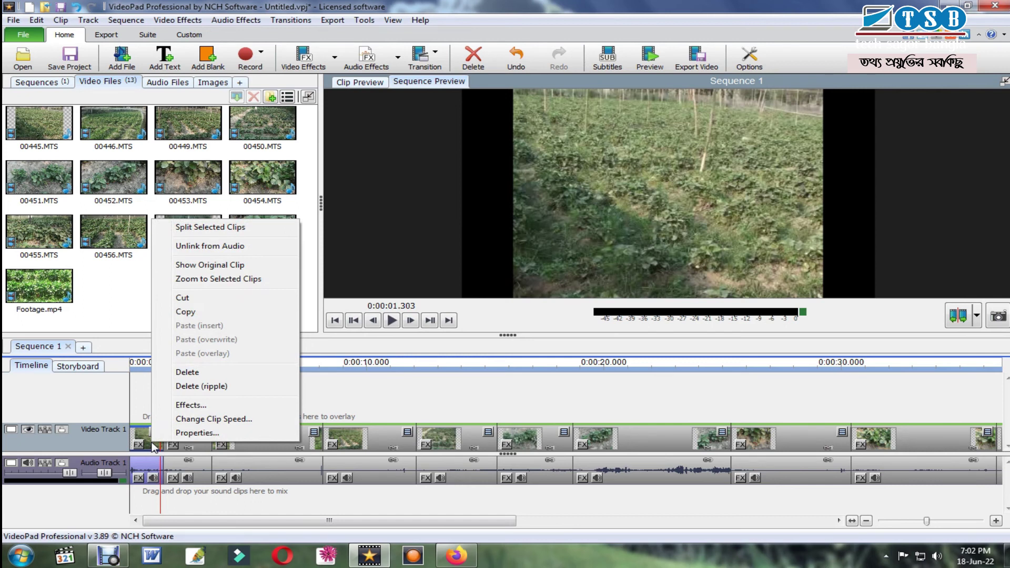
Unlink the last timeline clip, 00458.MTS, from its audio
left_click(932, 437)
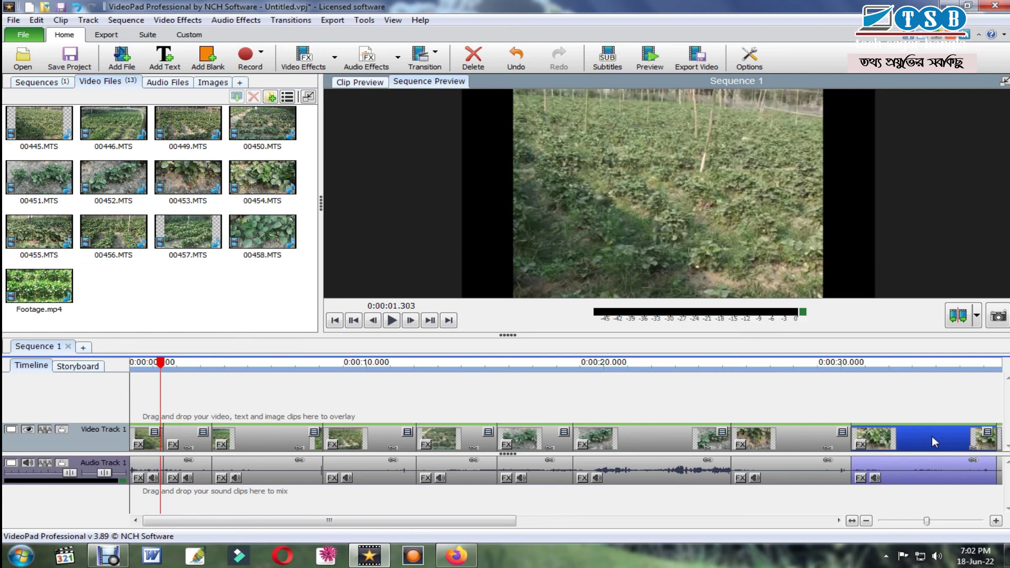
left_click(866, 521)
left_click(866, 521)
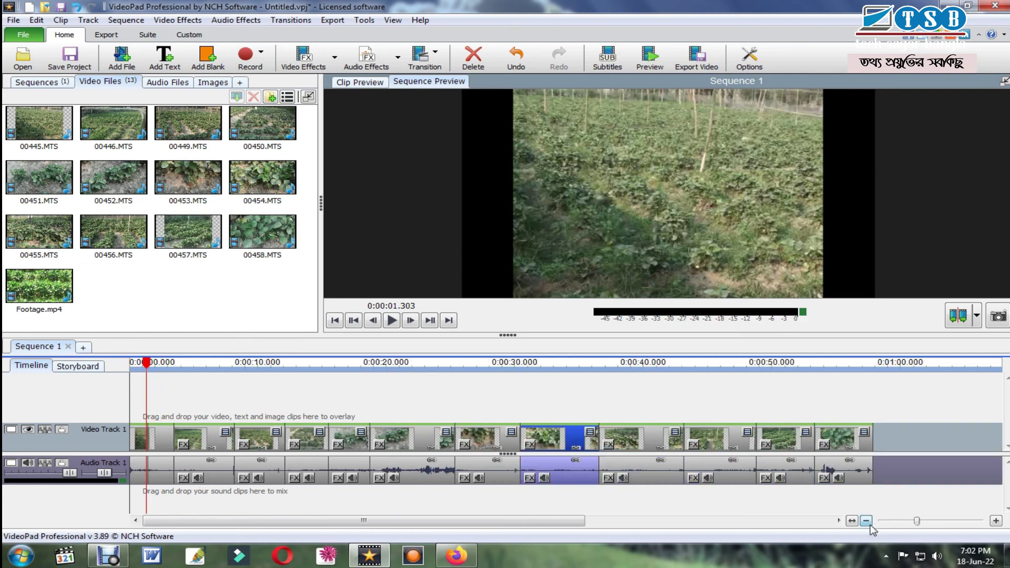
left_click(866, 521)
left_click(815, 437)
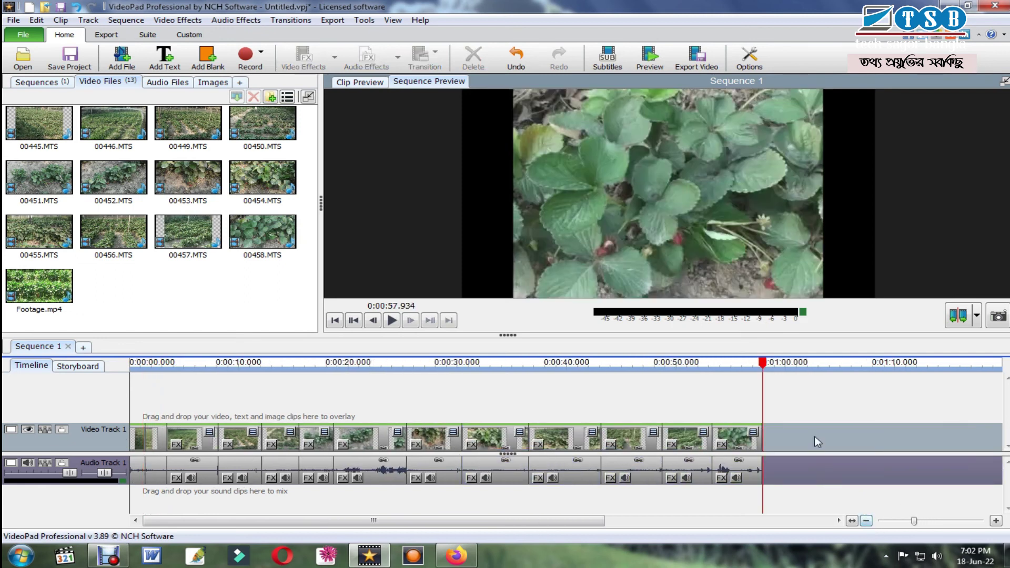
left_click(744, 447)
left_click(996, 521)
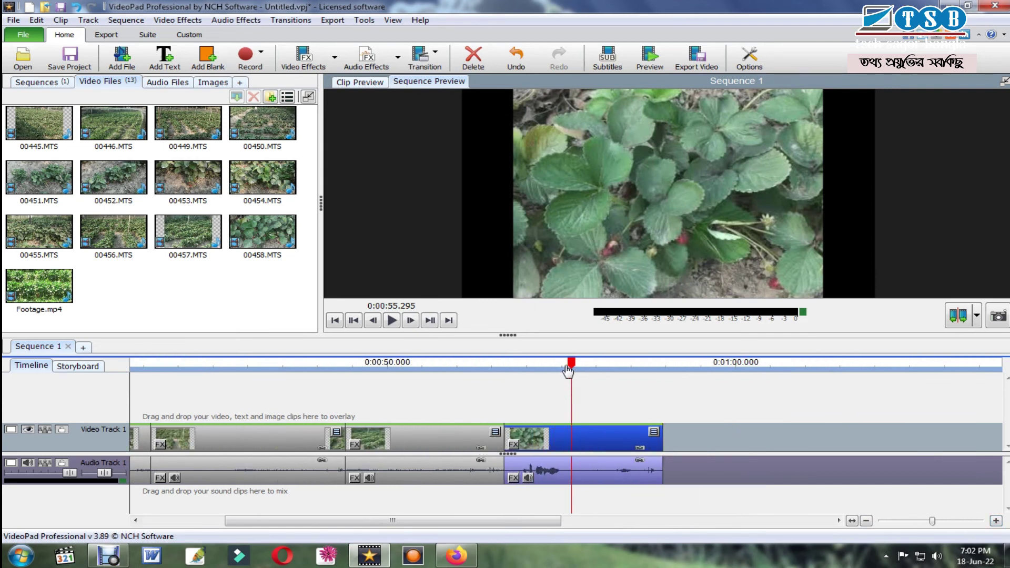
left_click_drag(571, 368, 549, 369)
right_click(576, 432)
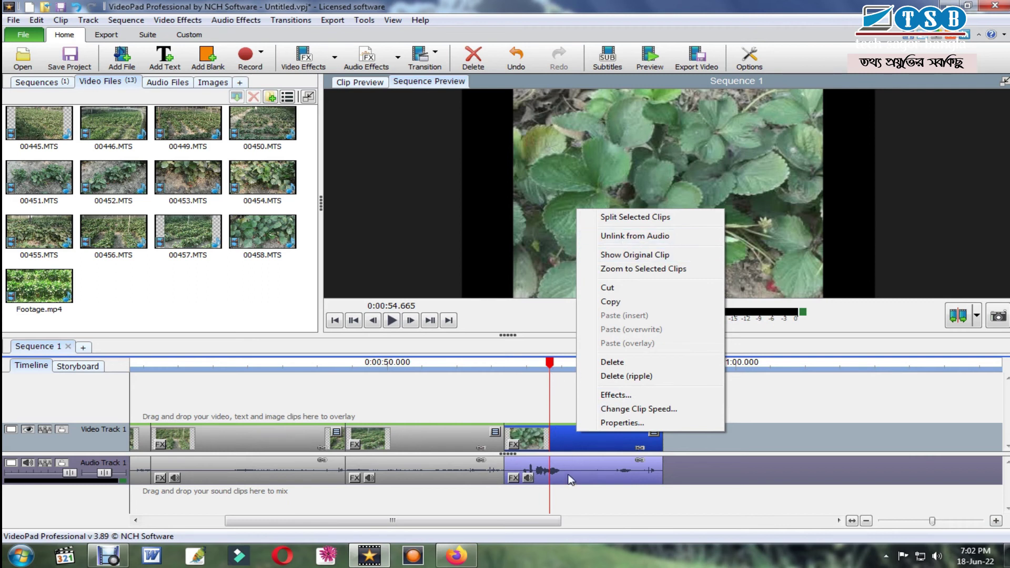
left_click(651, 239)
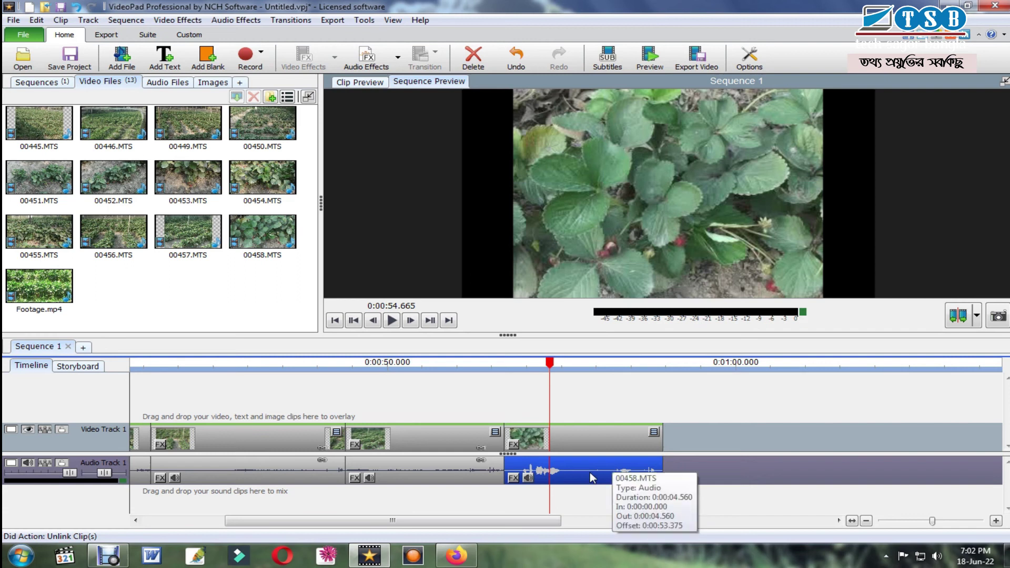
Delete the unlinked audio of 00458.MTS and move the preceding clip, 00457.MTS, to the end of the sequence
key("Delete")
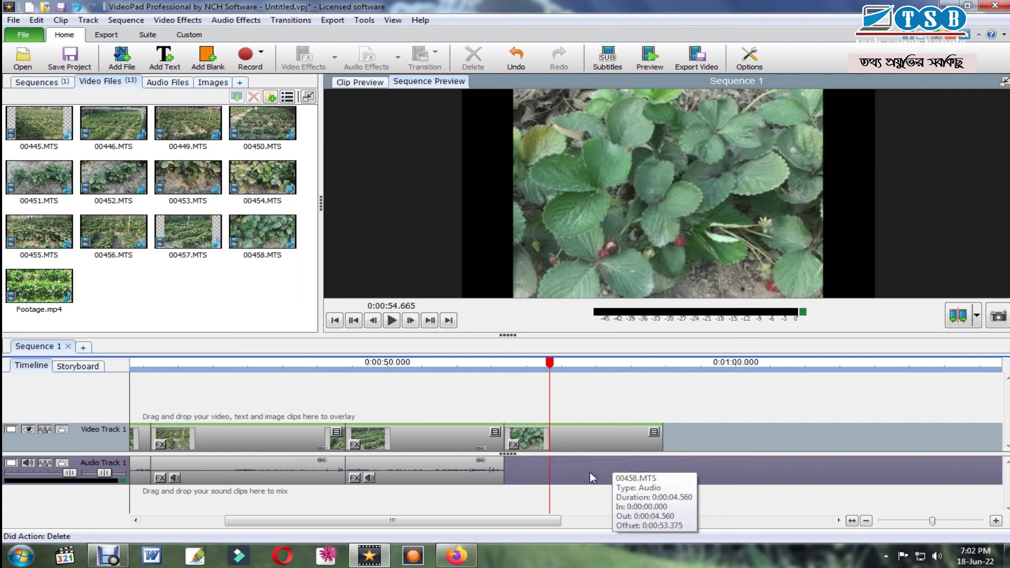
left_click_drag(454, 462, 500, 458)
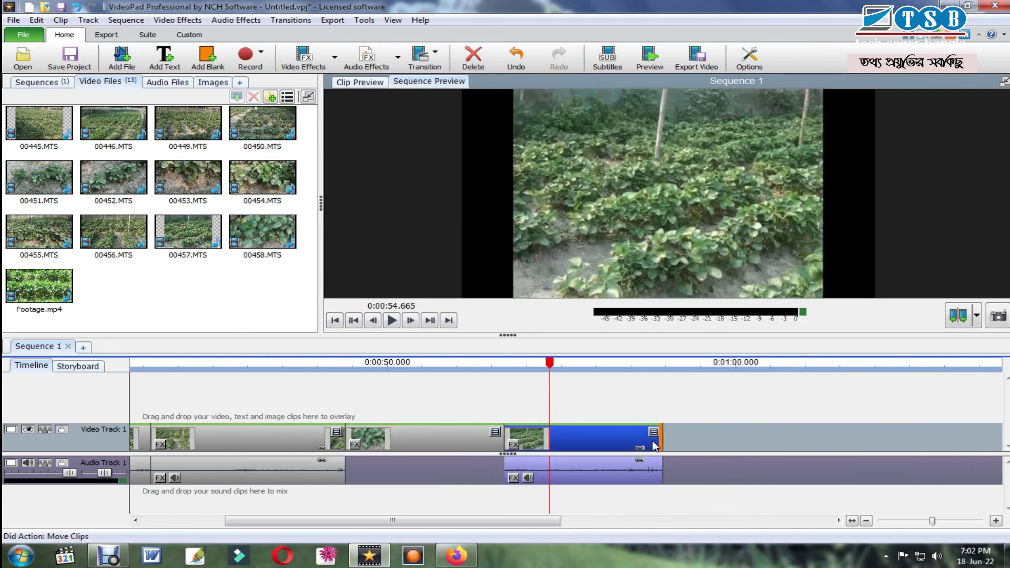
Unlink the last timeline clip, 00457.MTS, from its audio and delete its video part
right_click(594, 442)
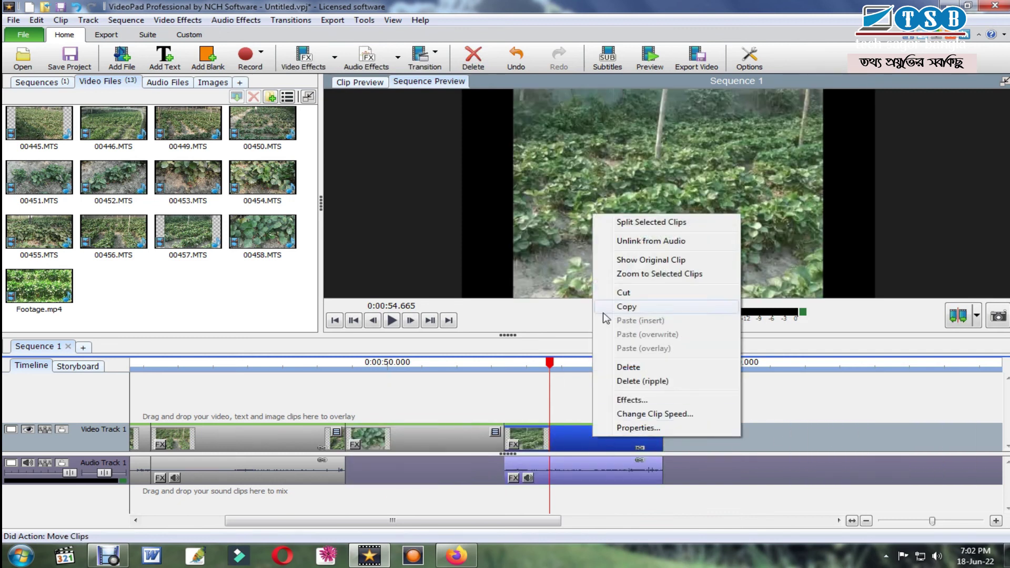
left_click(648, 241)
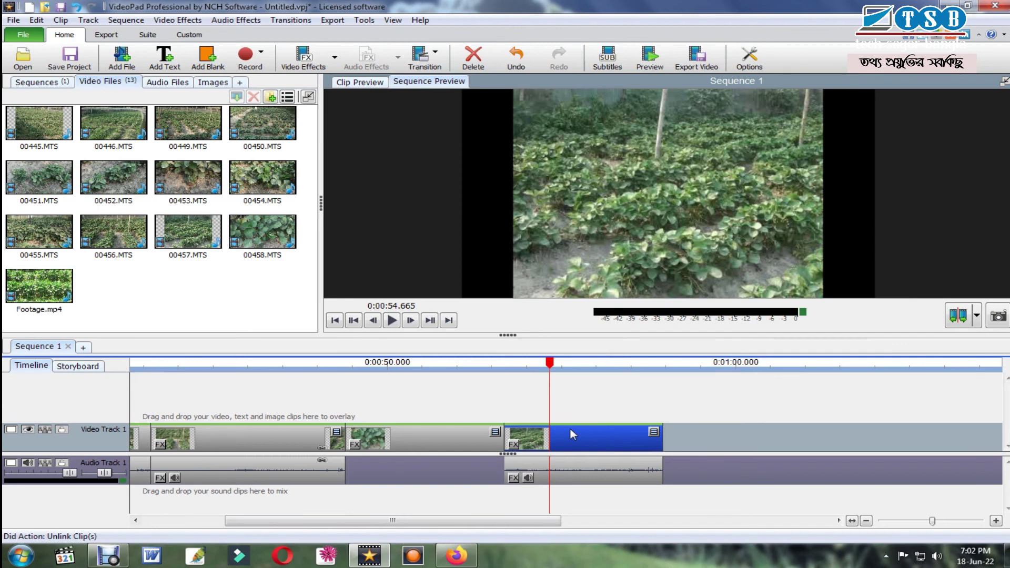
key("Delete")
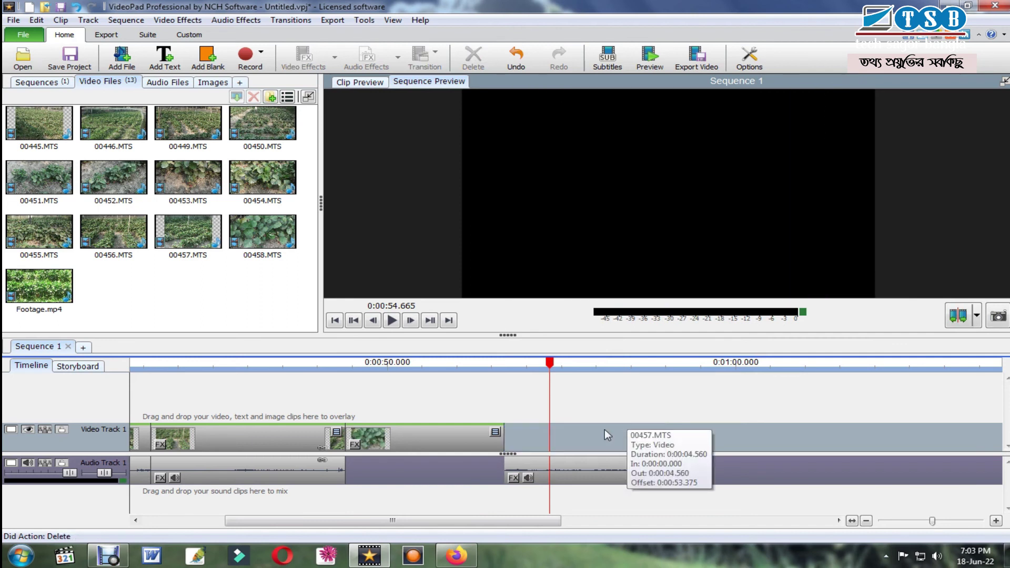
Move the remaining audio of 00457.MTS beneath the 00458.MTS video clip and scrub through it to about 0:00:52.364
left_click(608, 478)
left_click_drag(620, 478, 463, 481)
left_click_drag(365, 378, 452, 379)
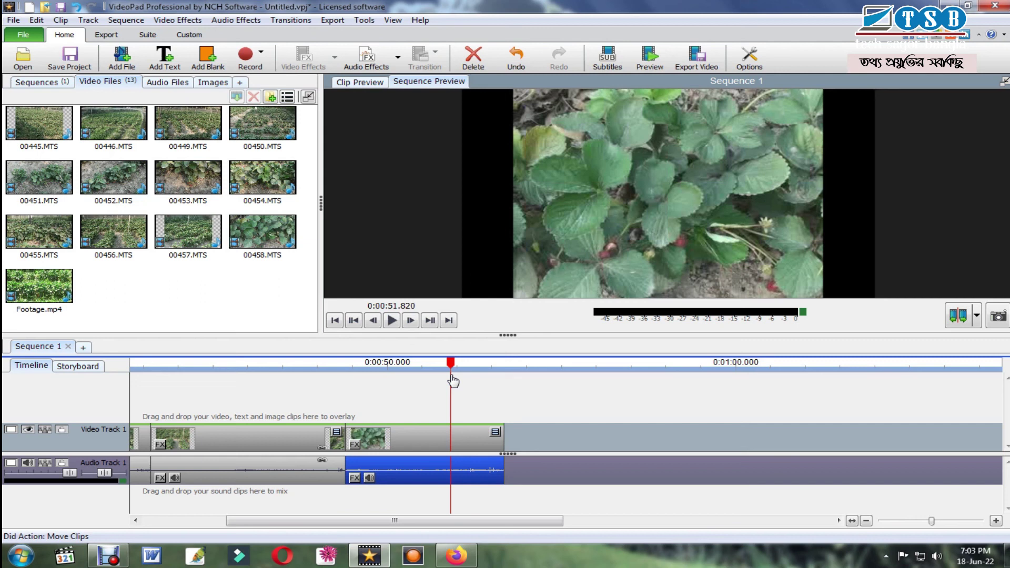
left_click_drag(452, 380, 469, 379)
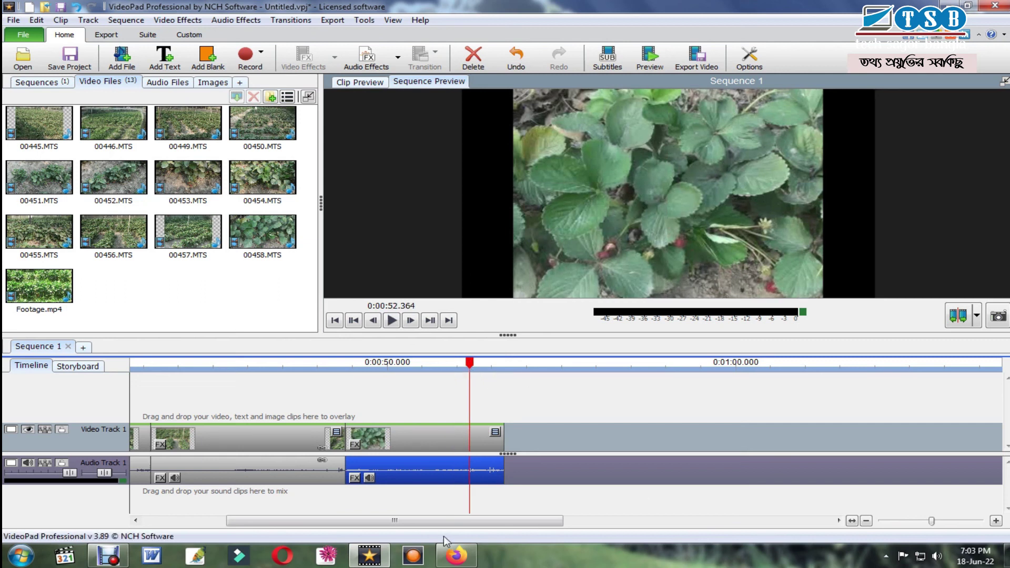
Return the timeline view to the start of the sequence and zoom out until all clips fit
left_click_drag(436, 520, 318, 517)
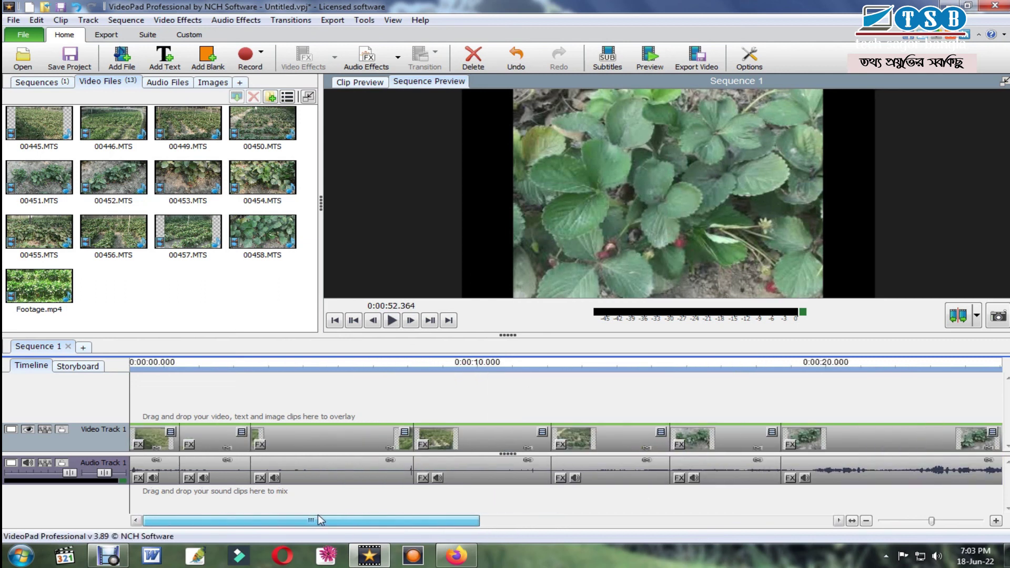
left_click(872, 521)
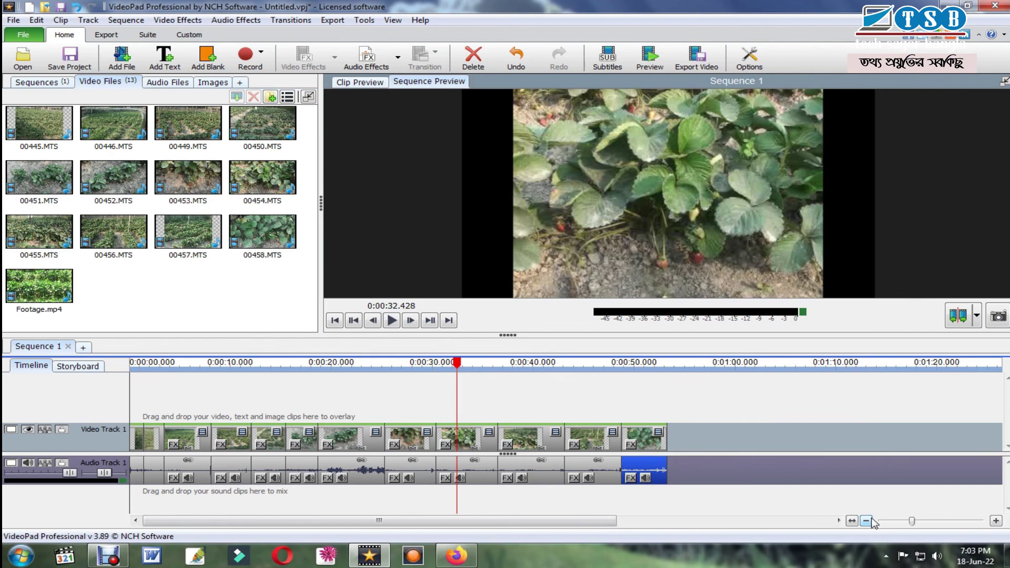